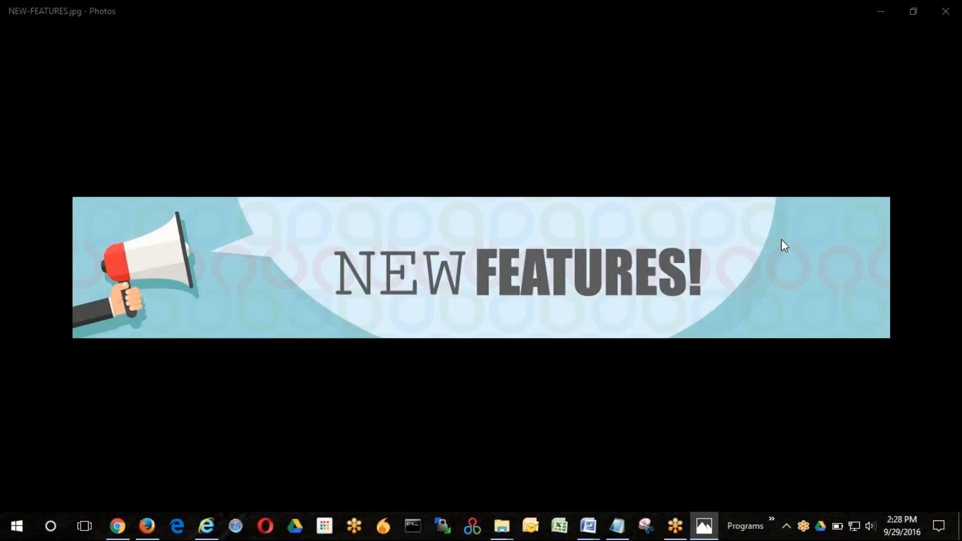
# - Switch to Firefox, open the first ABC Company record in the list for editing, and expand its billing information
pyautogui.click(147, 526)
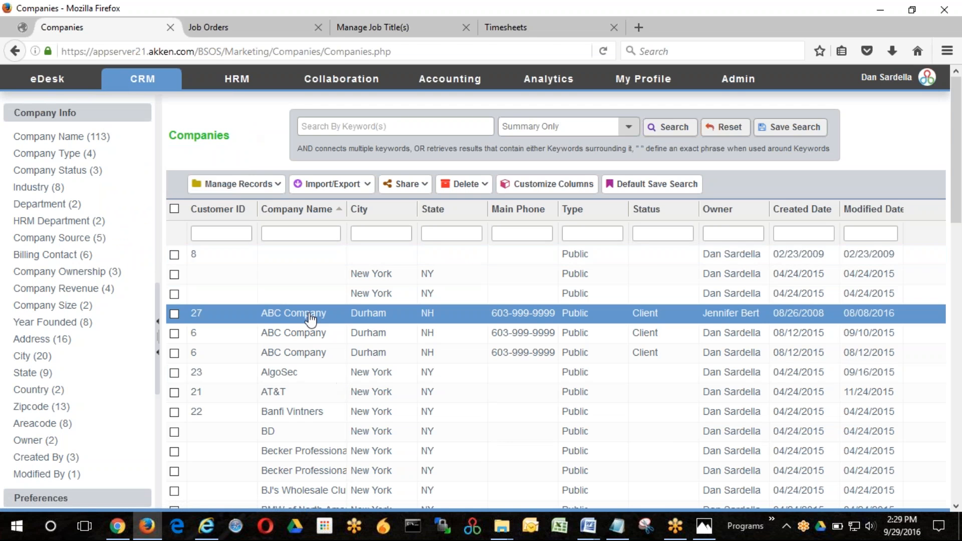
pyautogui.click(307, 317)
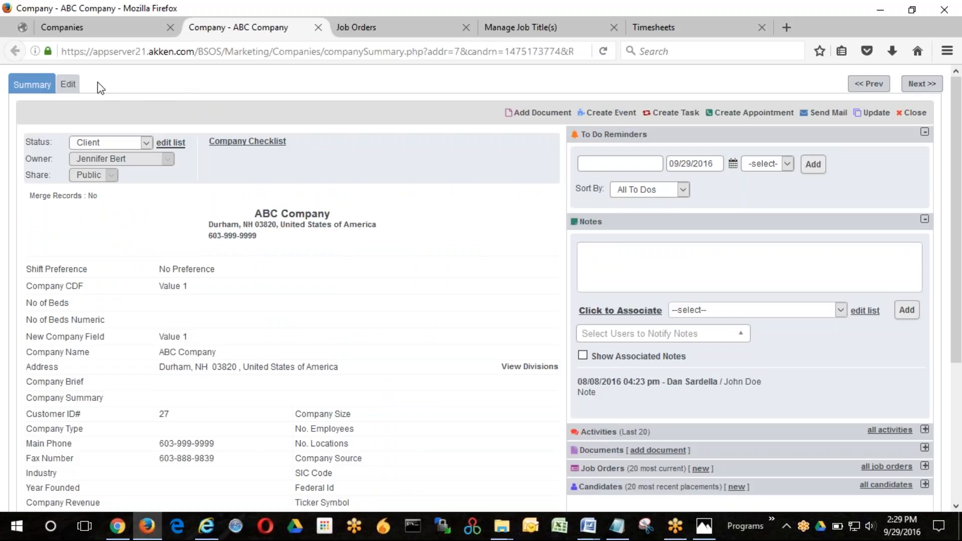
pyautogui.click(68, 86)
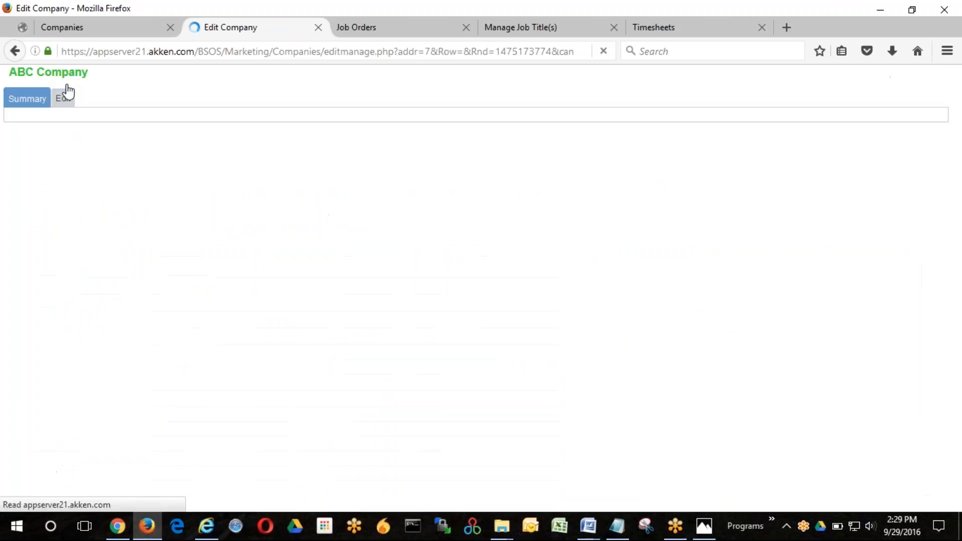
pyautogui.scroll(-10, 444, 295)
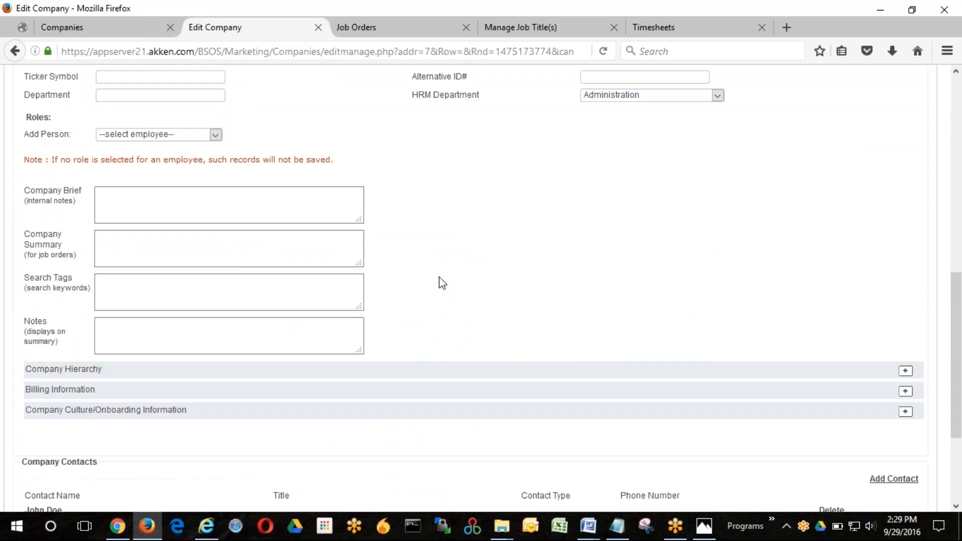
pyautogui.scroll(-3, 440, 282)
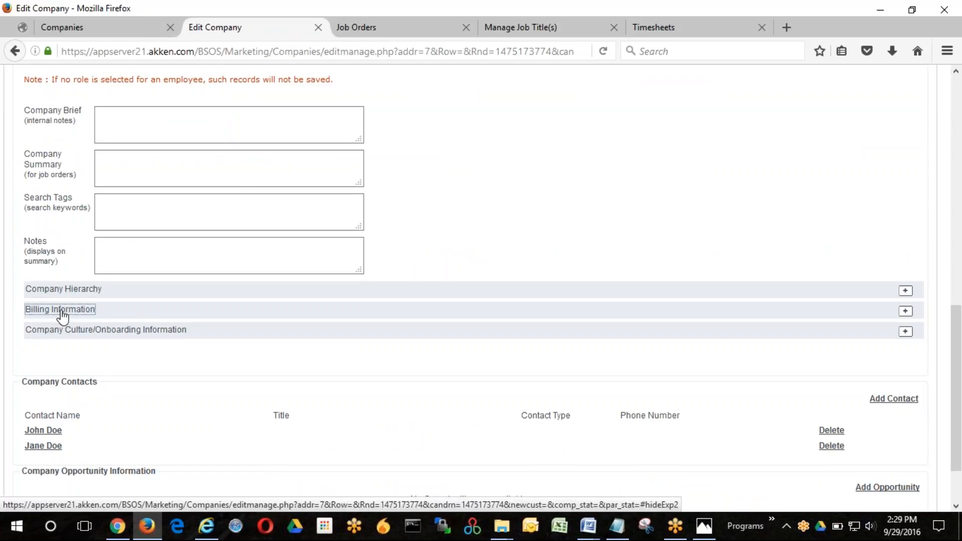
pyautogui.click(61, 316)
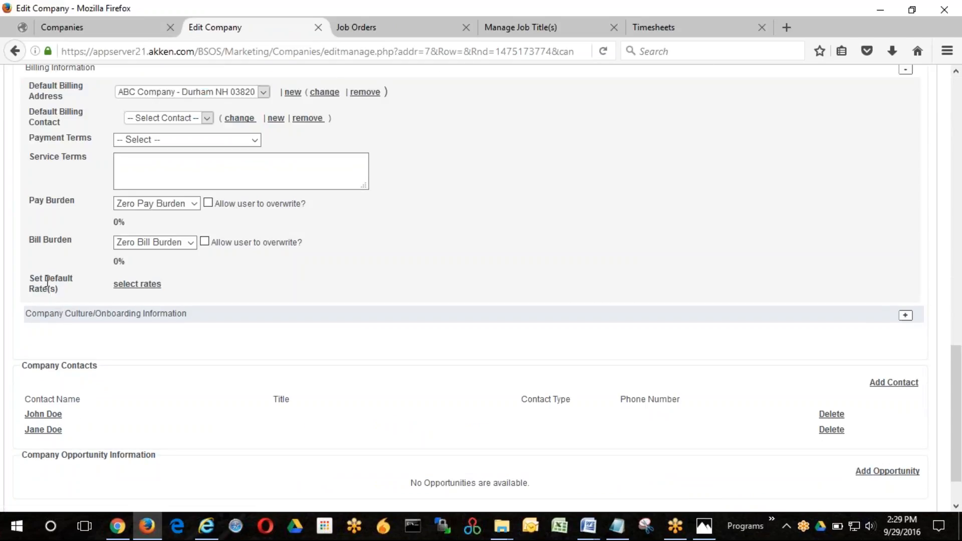
# - Select all available rate types as the company's default rates and save the selection
pyautogui.click(140, 283)
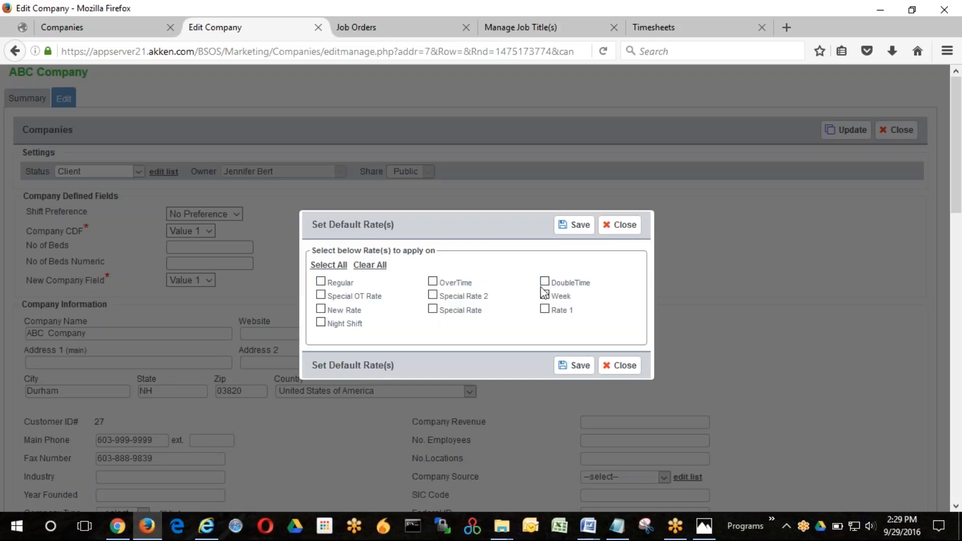
pyautogui.click(321, 266)
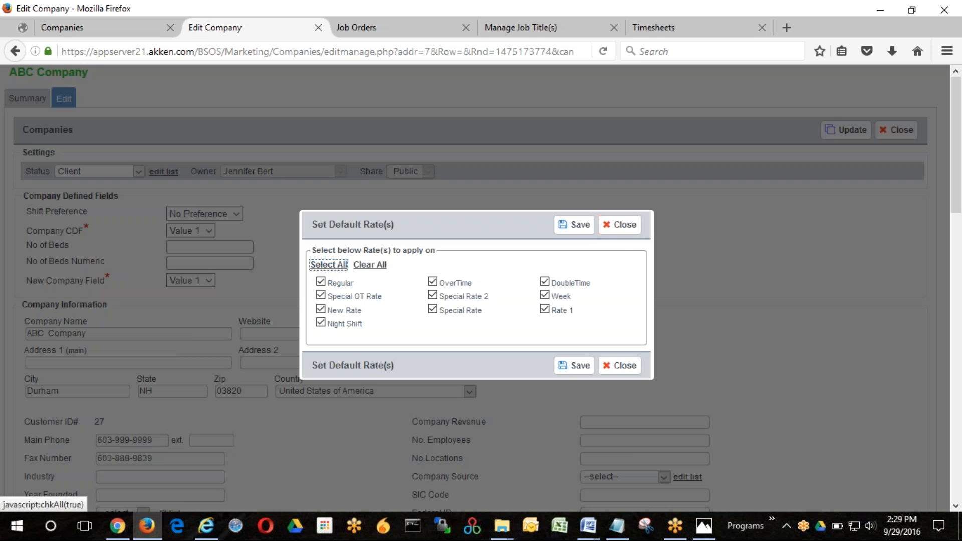
pyautogui.click(580, 227)
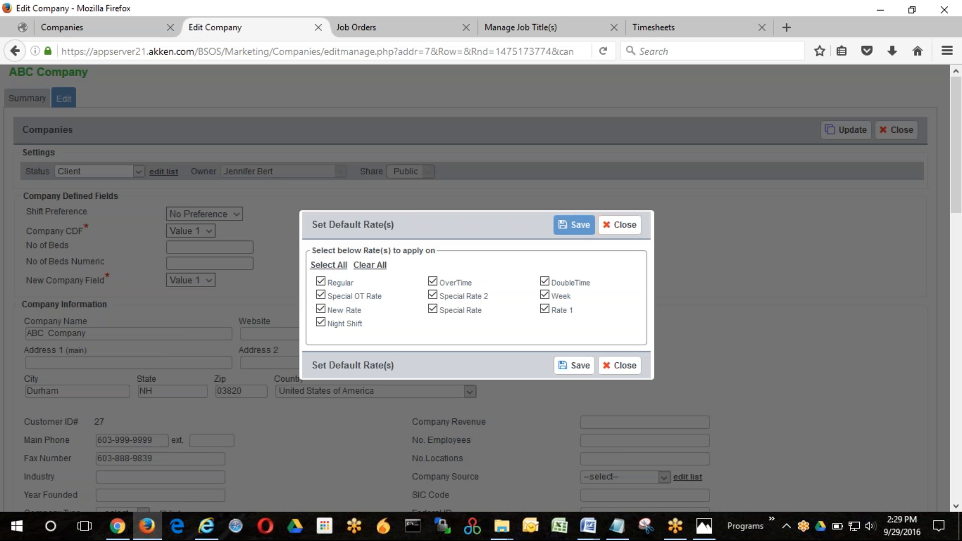
# - Set the company's default Regular Pay Rate to 15.00 per hour, overwriting the existing pay rates
pyautogui.scroll(-1, 508, 233)
pyautogui.scroll(-15, 505, 230)
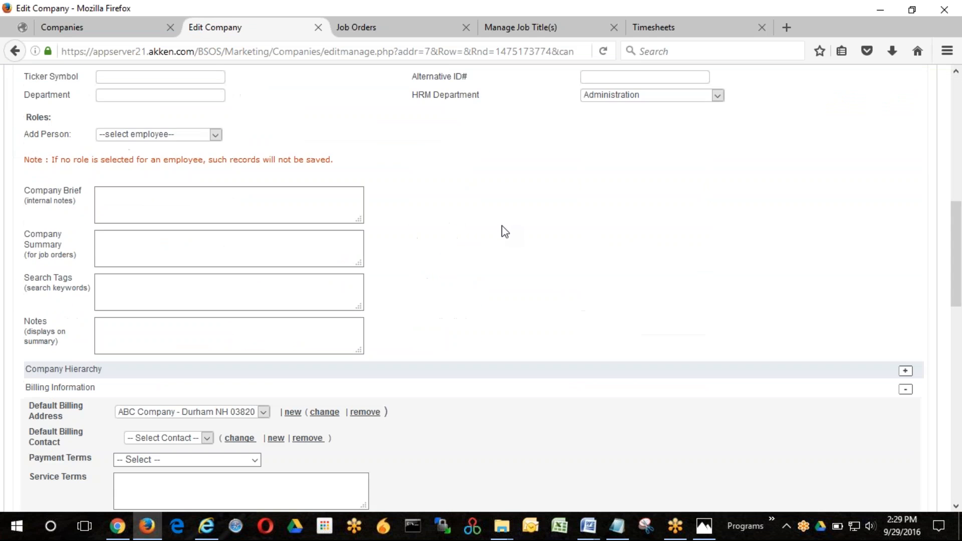
pyautogui.scroll(3, 340, 228)
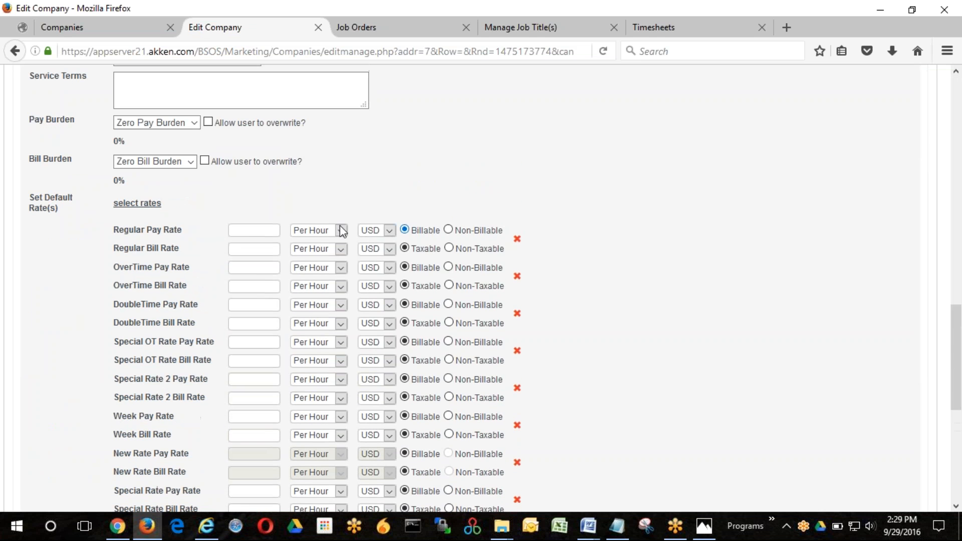
pyautogui.click(241, 228)
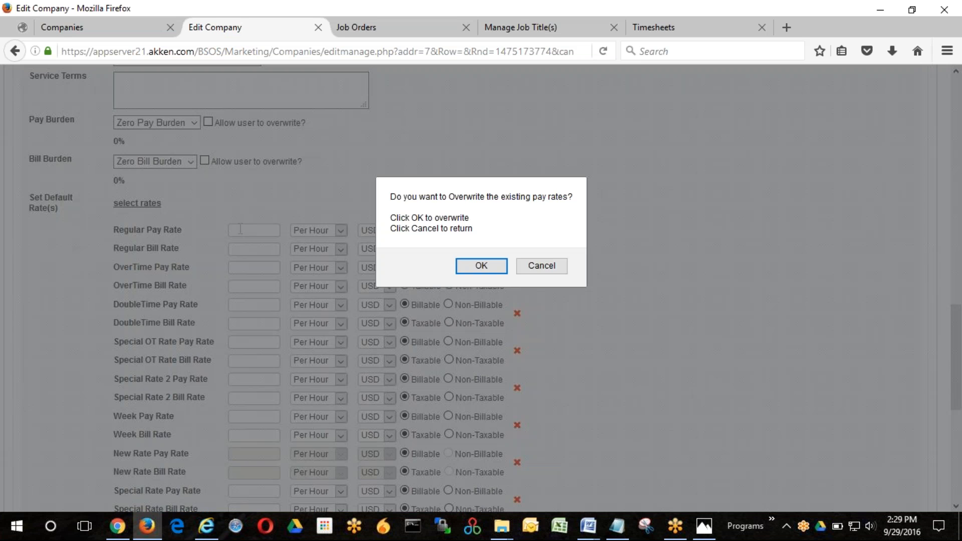
pyautogui.click(470, 265)
pyautogui.write('15')
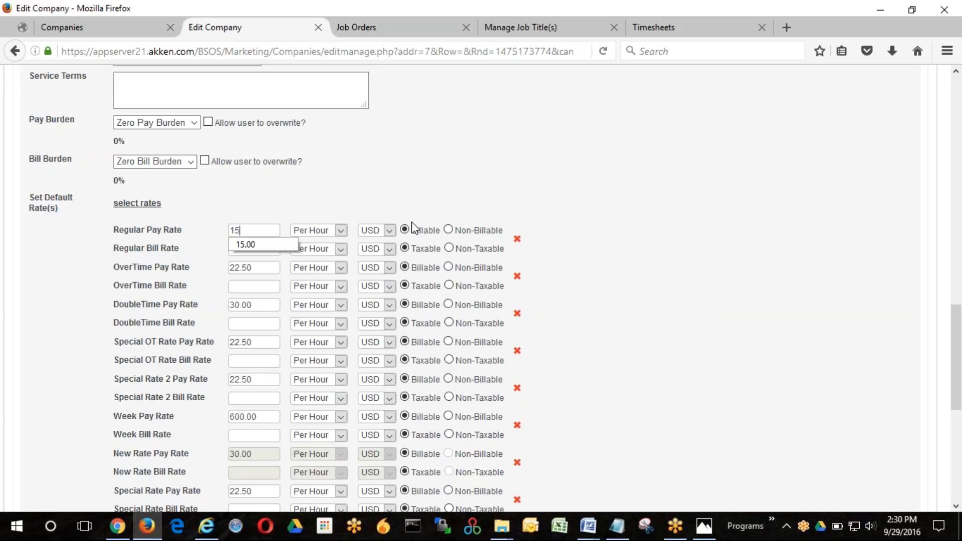
pyautogui.click(253, 242)
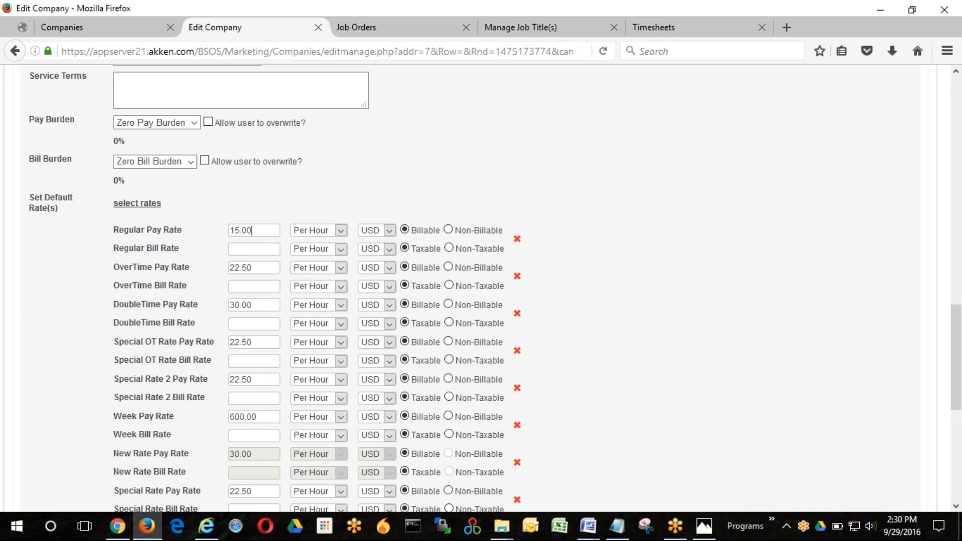
# - Set the company's default Regular Bill Rate to 30.00 per hour, overwriting the existing bill rates
pyautogui.click(238, 249)
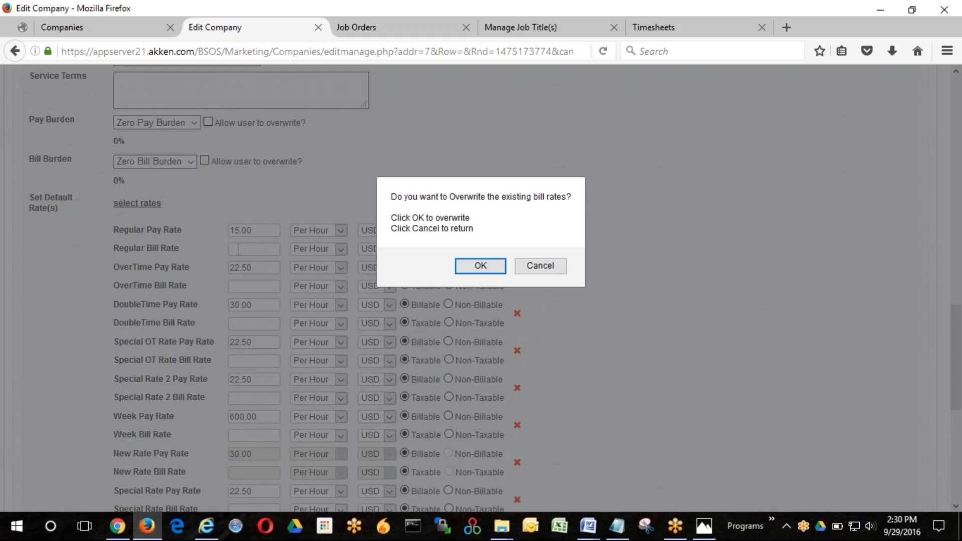
pyautogui.click(469, 269)
pyautogui.write('30')
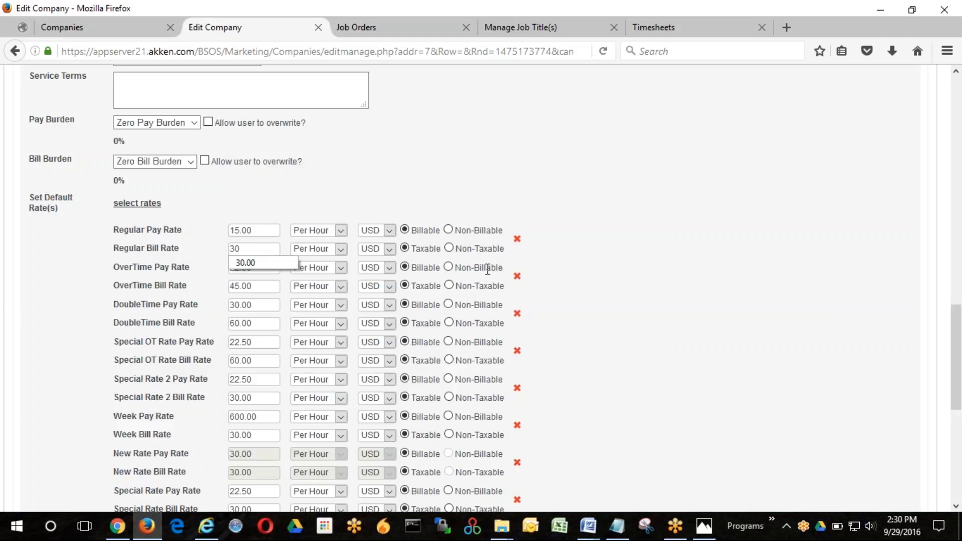
pyautogui.click(249, 262)
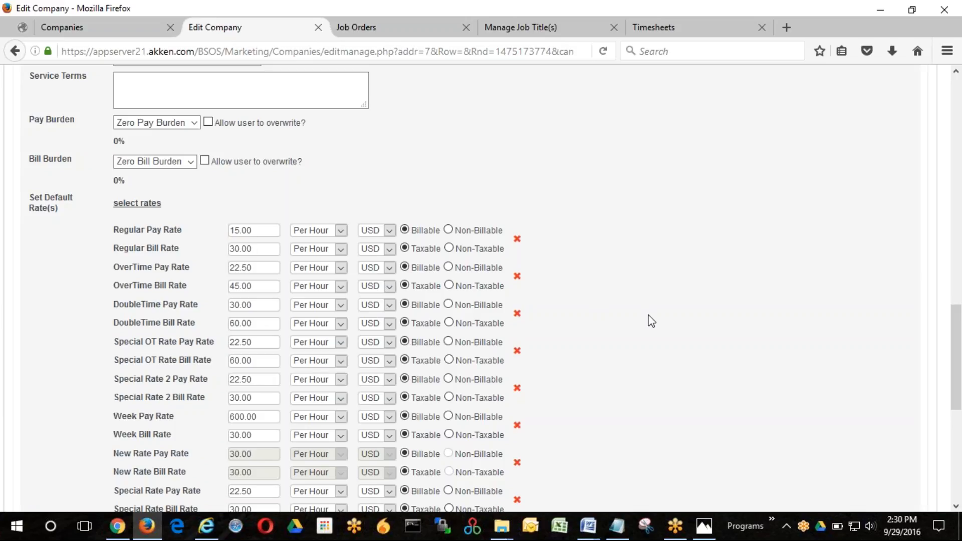
# - Update the ABC Company record to save its new default rates
pyautogui.scroll(10, 624, 305)
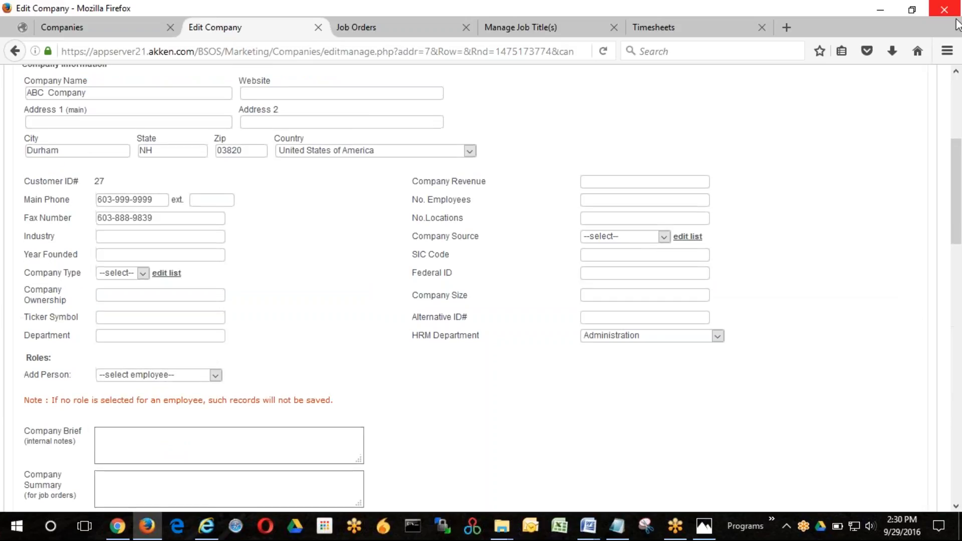
pyautogui.scroll(3, 865, 93)
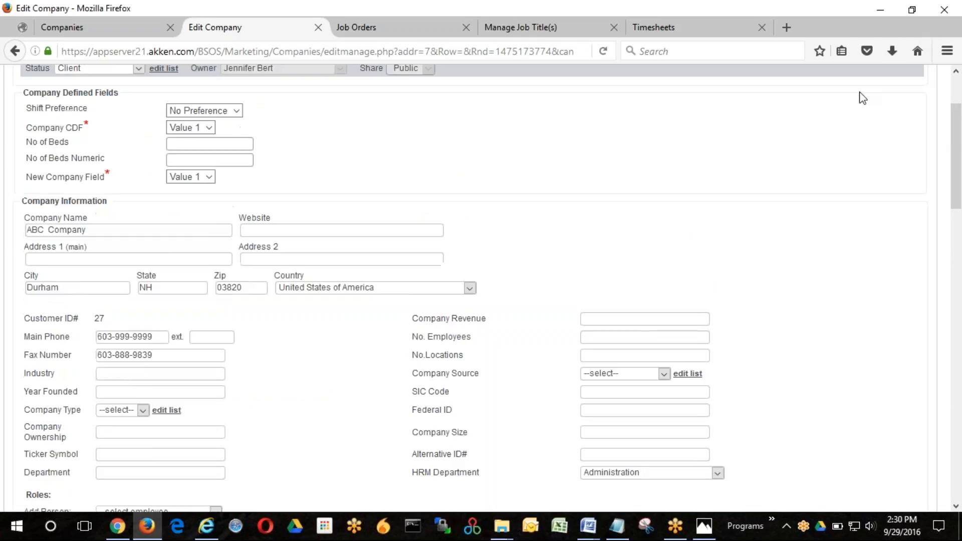
pyautogui.scroll(3, 863, 97)
pyautogui.click(847, 132)
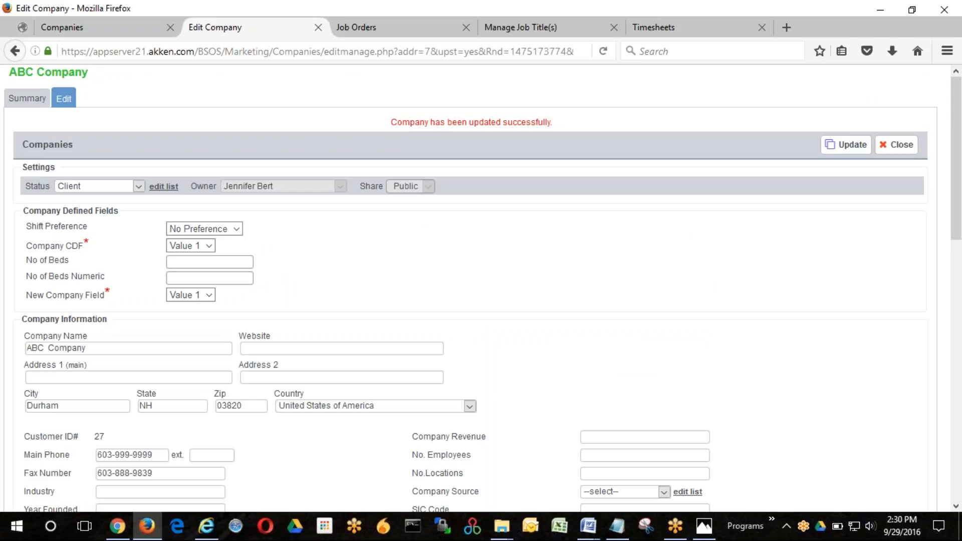
# - Create a new job order and set its job type to Temp/Contract
pyautogui.click(106, 31)
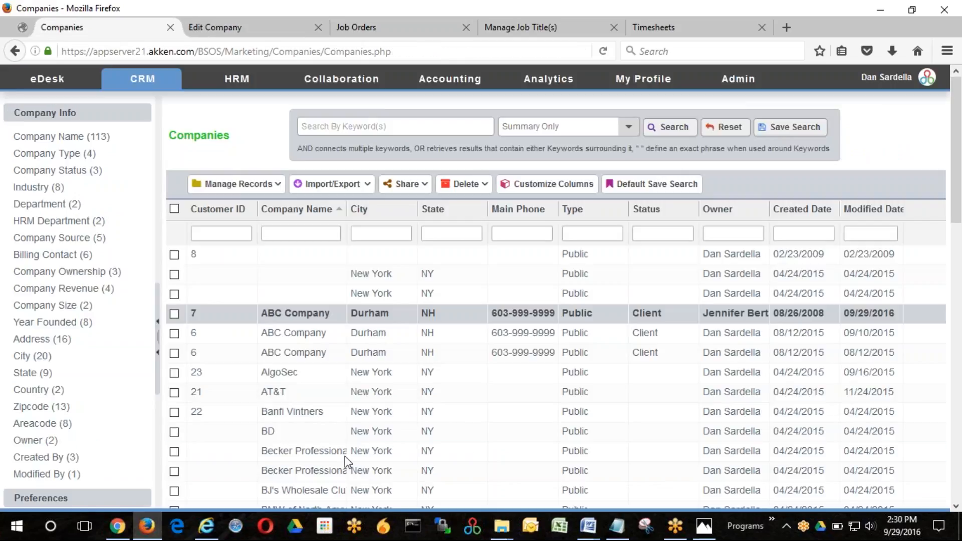
pyautogui.click(404, 29)
pyautogui.click(231, 184)
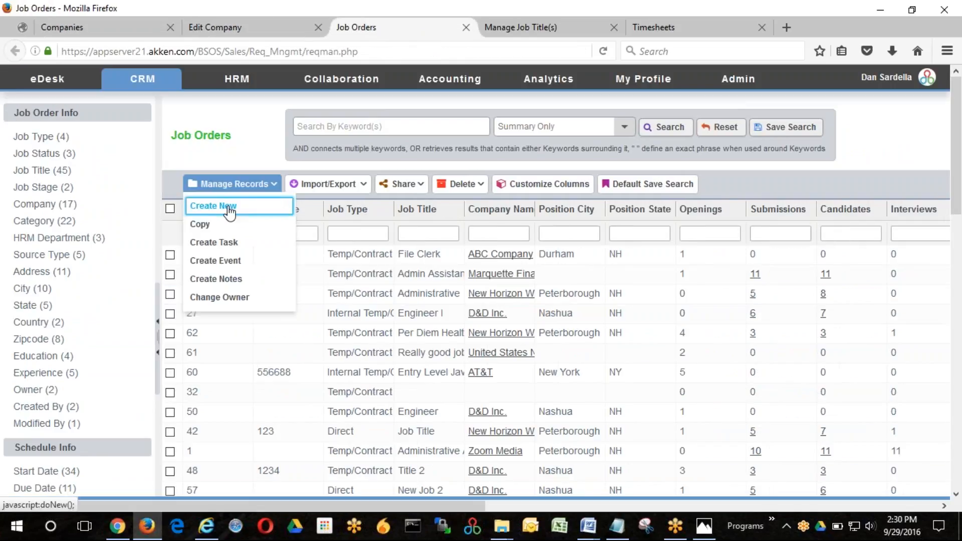
pyautogui.click(227, 211)
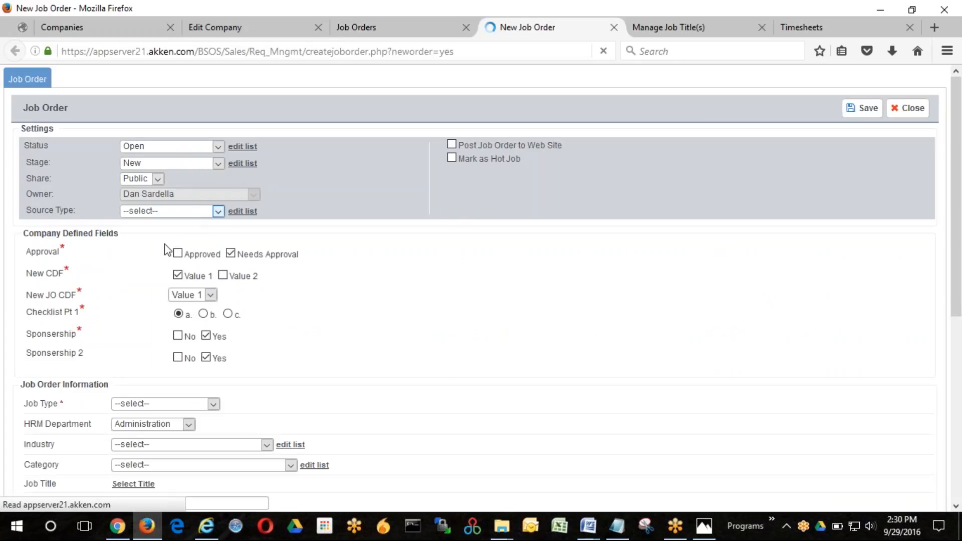
pyautogui.scroll(-5, 250, 260)
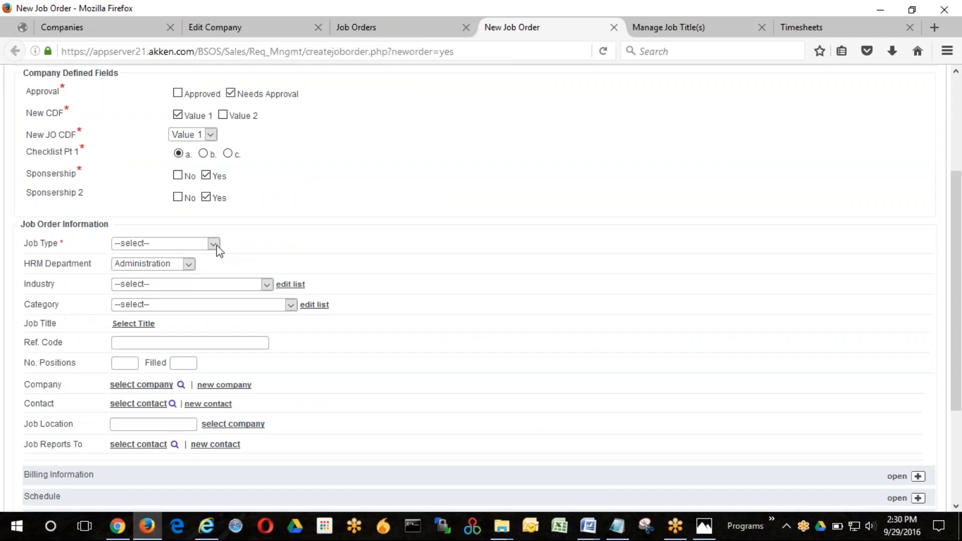
pyautogui.click(211, 248)
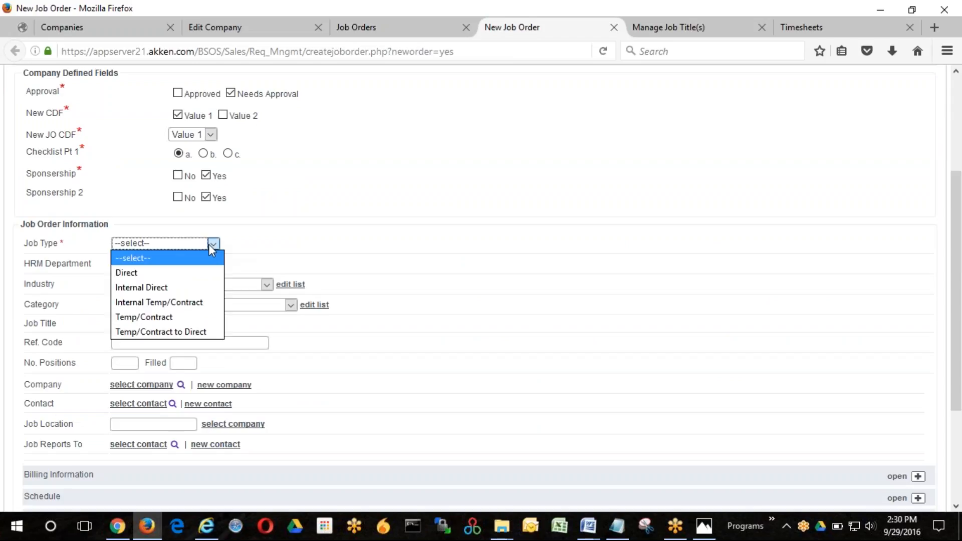
pyautogui.click(146, 317)
# - Expand the job order's billing information and assign the first ABC Company Durham entry as its company
pyautogui.scroll(-5, 134, 231)
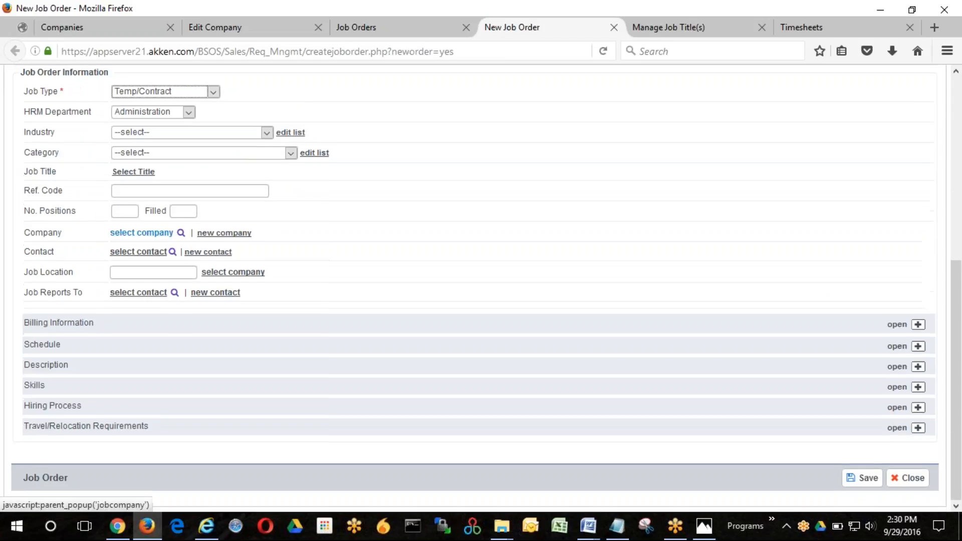
pyautogui.click(71, 326)
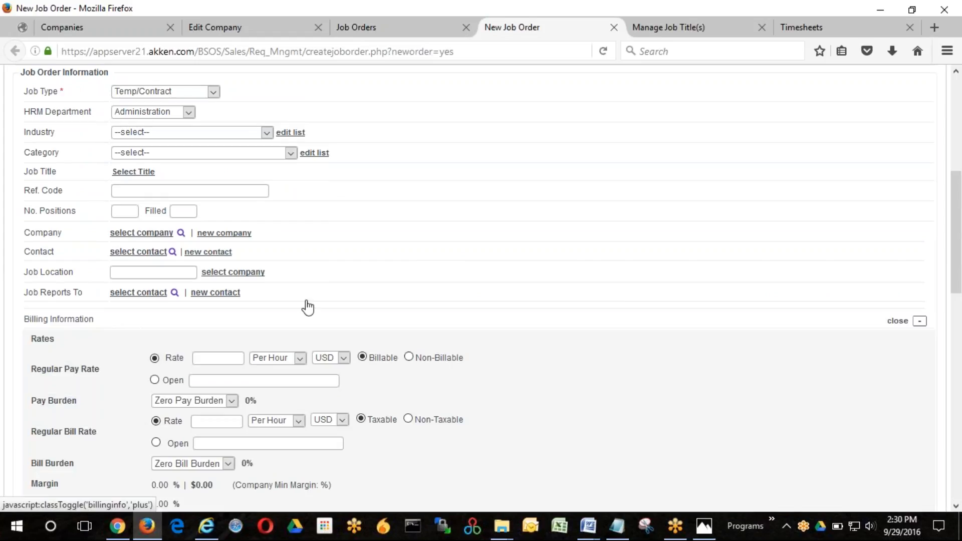
pyautogui.scroll(-5, 425, 258)
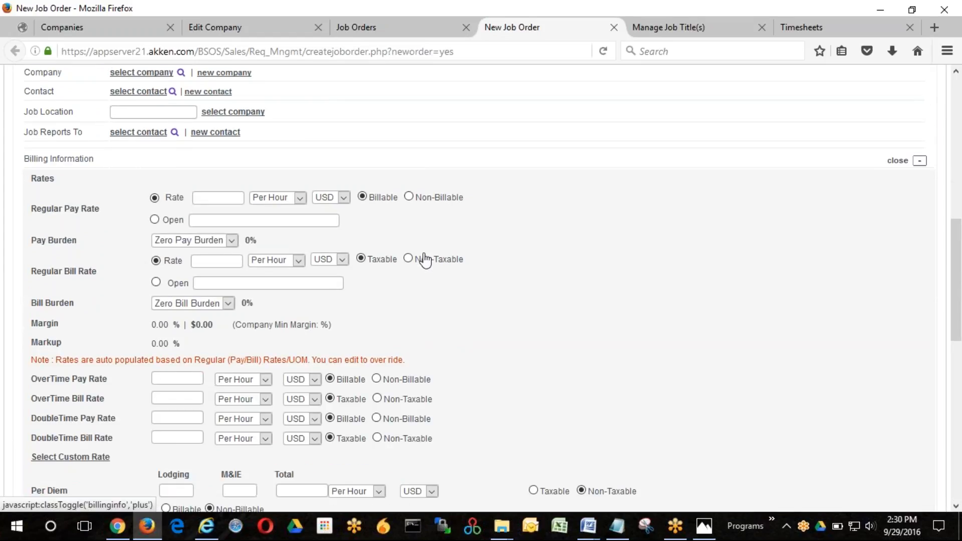
pyautogui.scroll(5, 145, 242)
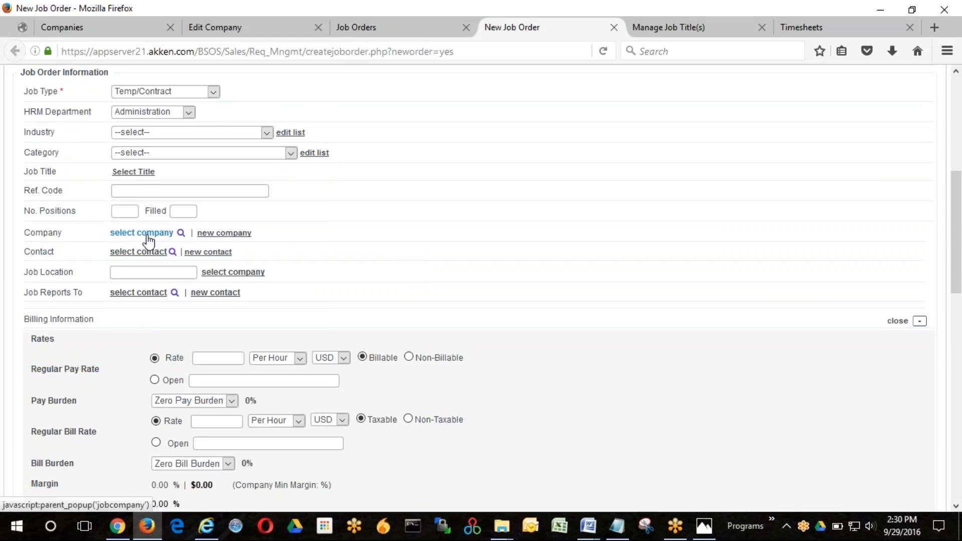
pyautogui.click(146, 234)
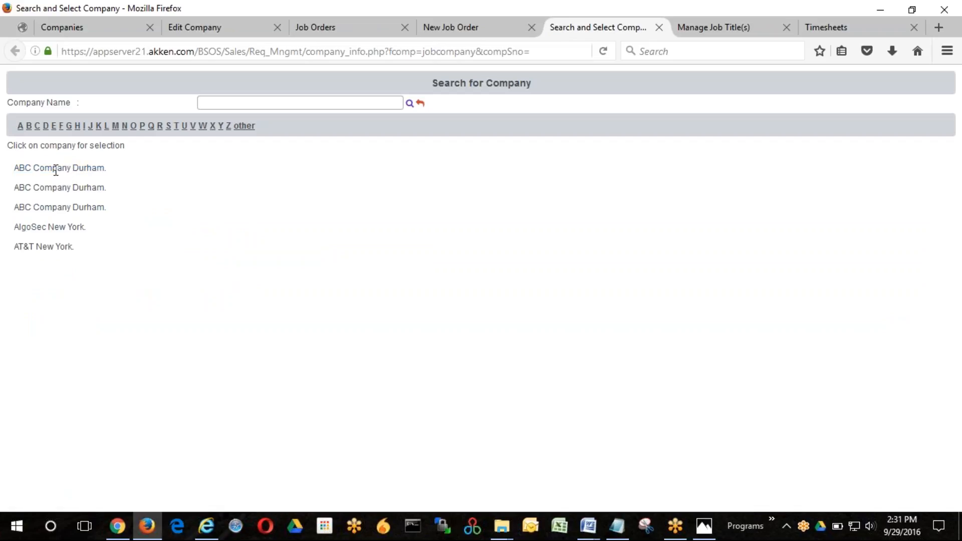
pyautogui.click(73, 170)
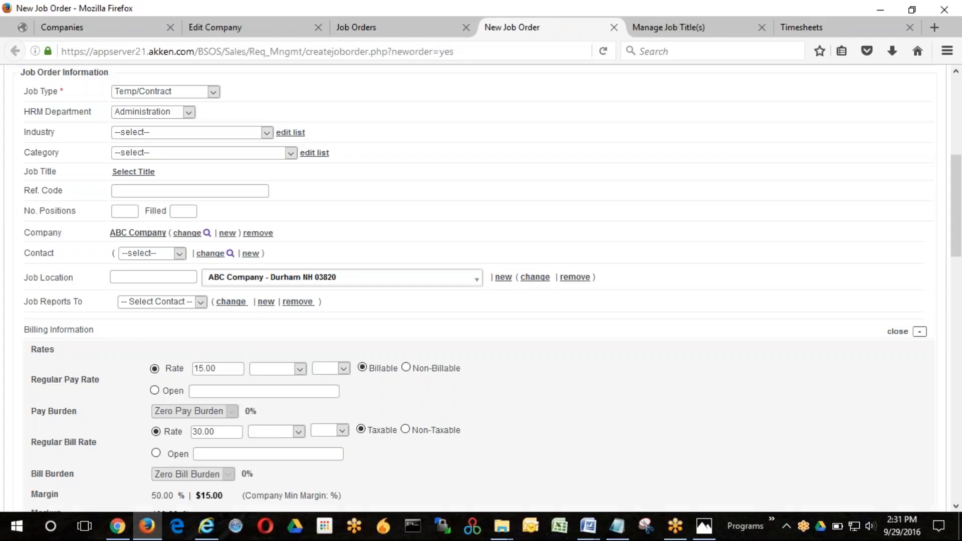
# - Examine the regular, overtime, double-time and custom pay and bill rates in the job order's billing information
pyautogui.scroll(-1, 233, 341)
pyautogui.scroll(-2, 233, 341)
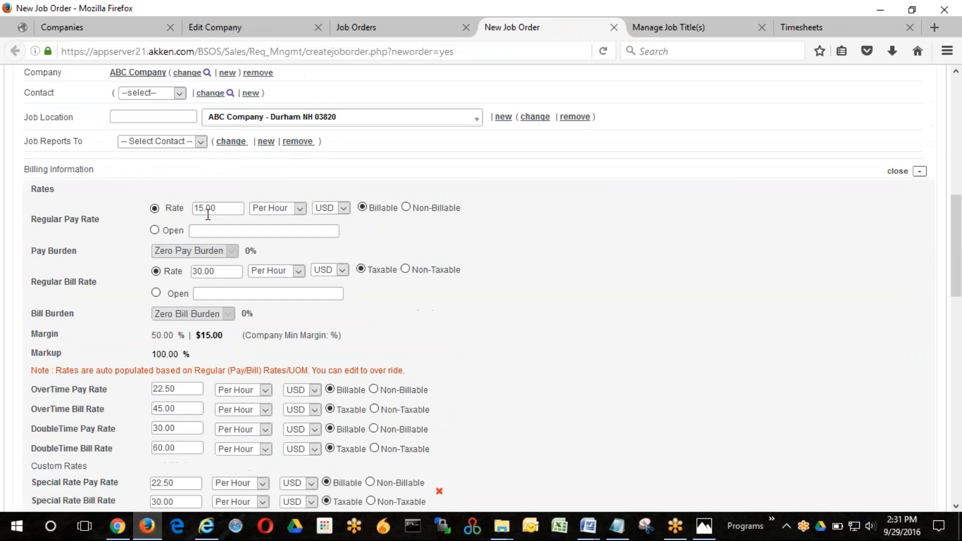
pyautogui.scroll(-2, 189, 335)
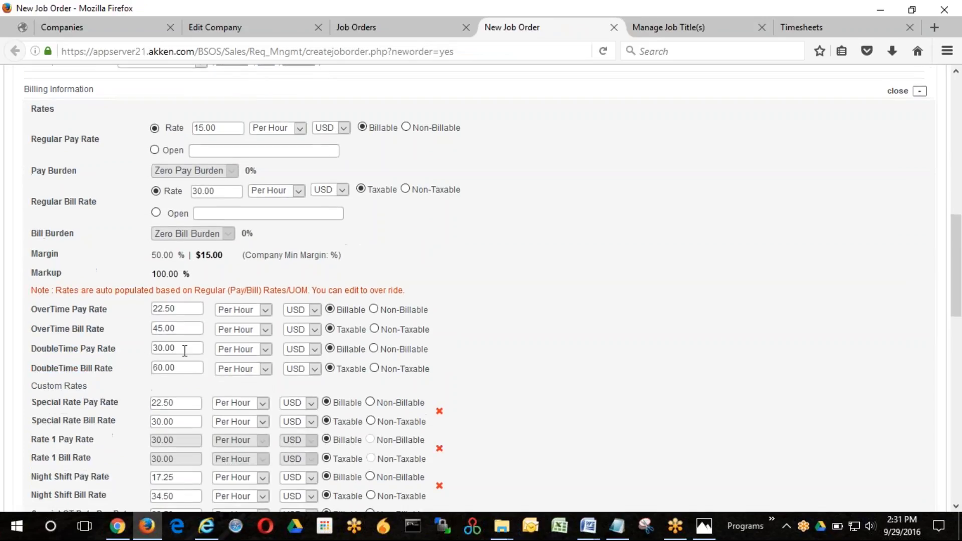
pyautogui.scroll(-5, 189, 341)
pyautogui.scroll(-2, 179, 344)
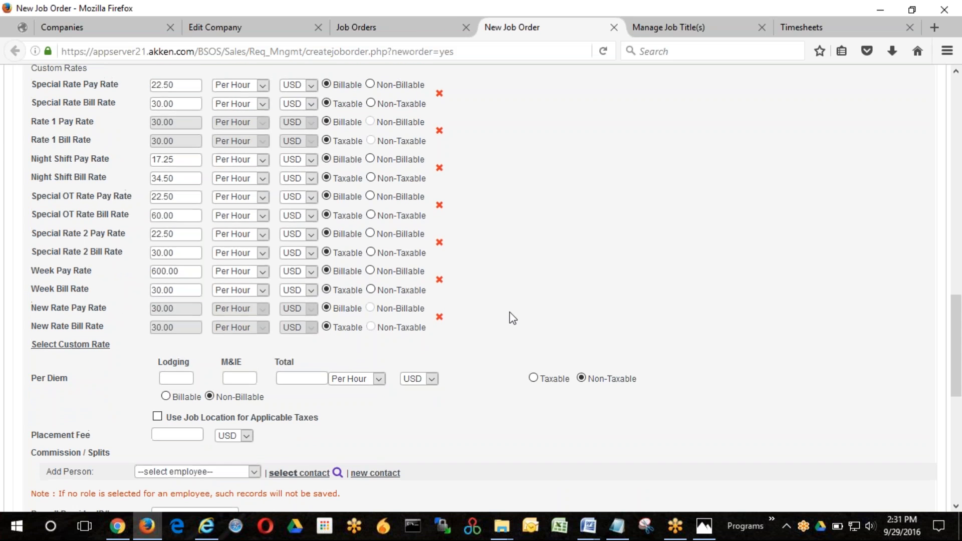
pyautogui.scroll(15, 513, 319)
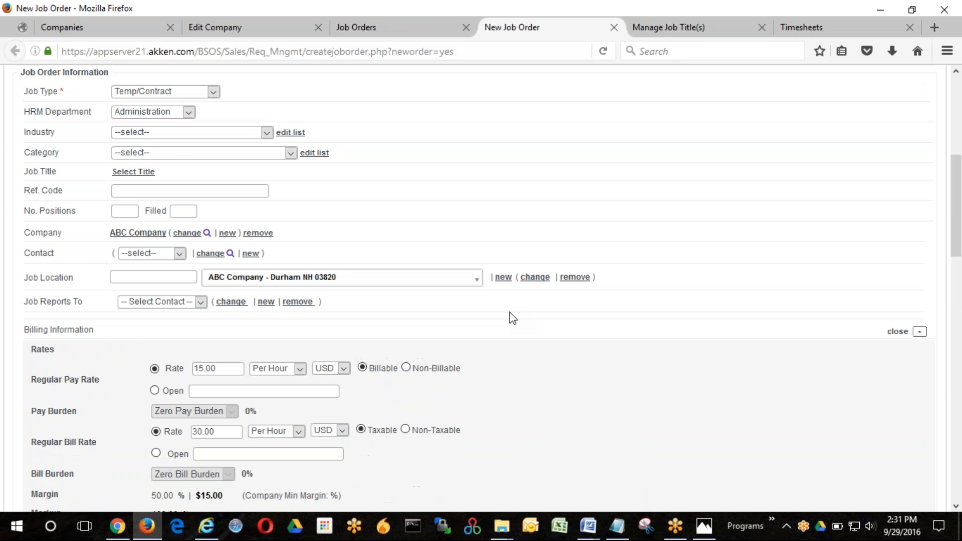
# - Change the job order's regular pay rate unit to Per Unit* and overwrite the existing regular rates' unit of measure
pyautogui.scroll(3, 512, 319)
pyautogui.scroll(-5, 289, 268)
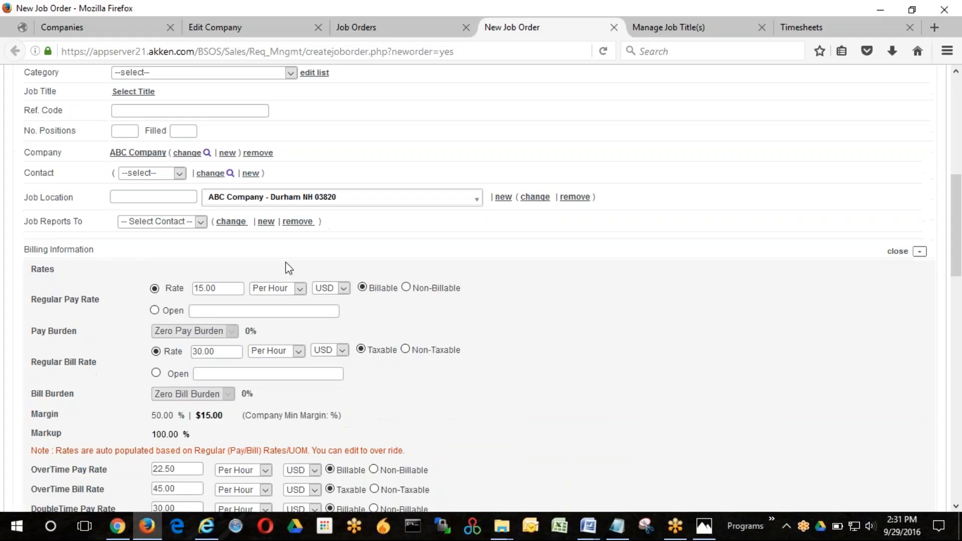
pyautogui.click(299, 289)
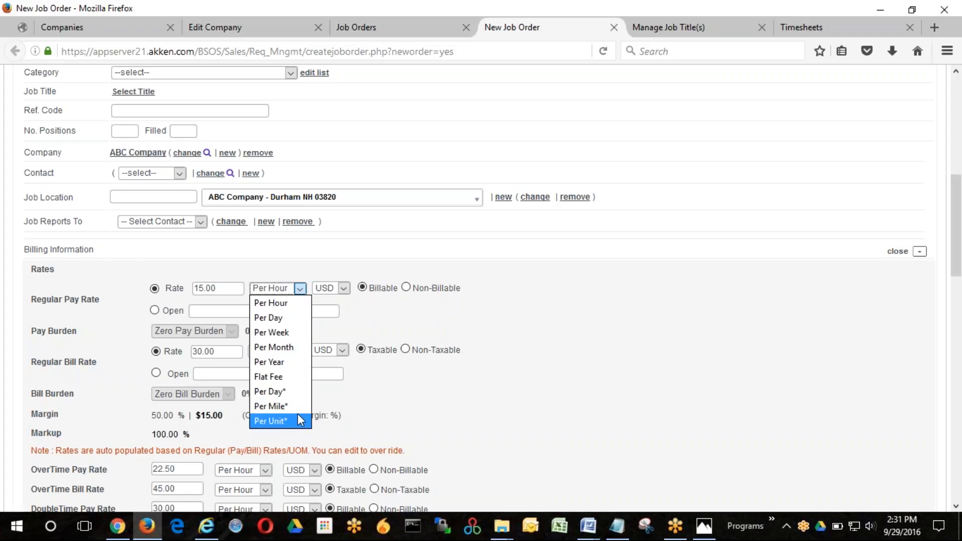
pyautogui.click(290, 416)
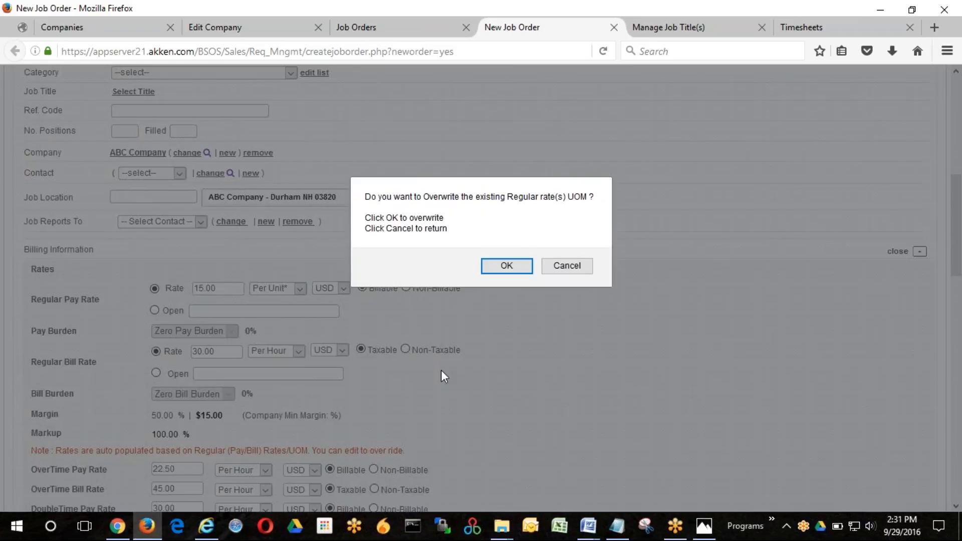
pyautogui.click(501, 272)
pyautogui.click(300, 289)
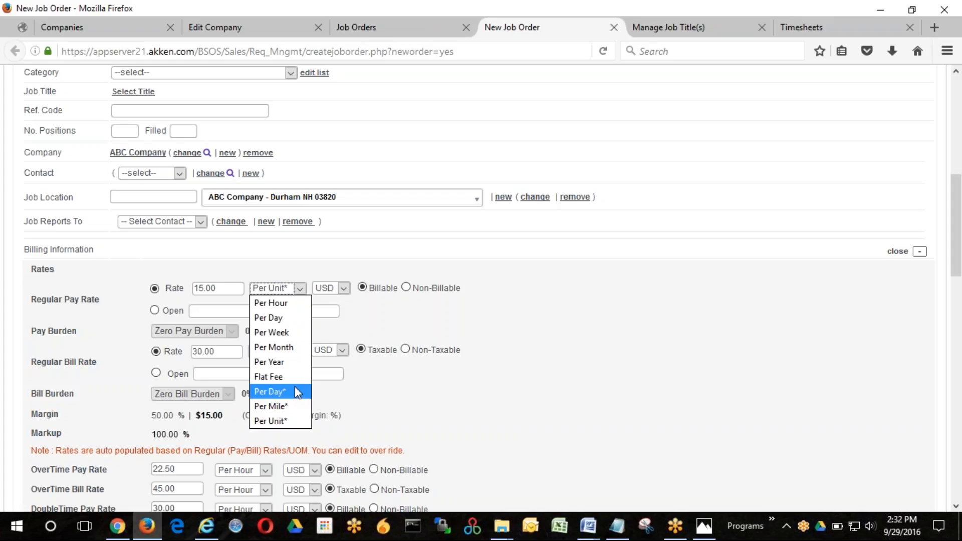
# - Open the default rate choices for a new job title and the rates assigned to the Admin Assistant job title
pyautogui.click(646, 29)
pyautogui.moveTo(734, 82)
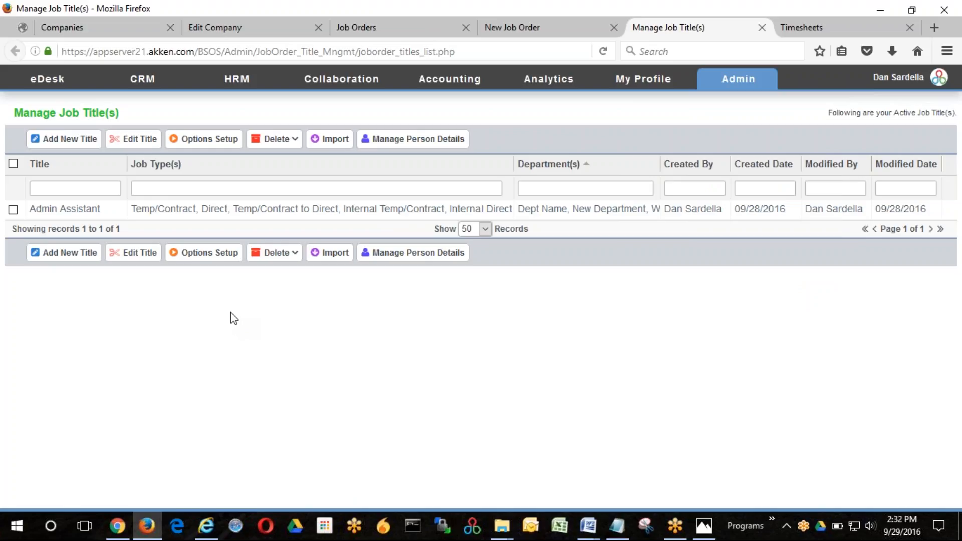
pyautogui.click(64, 143)
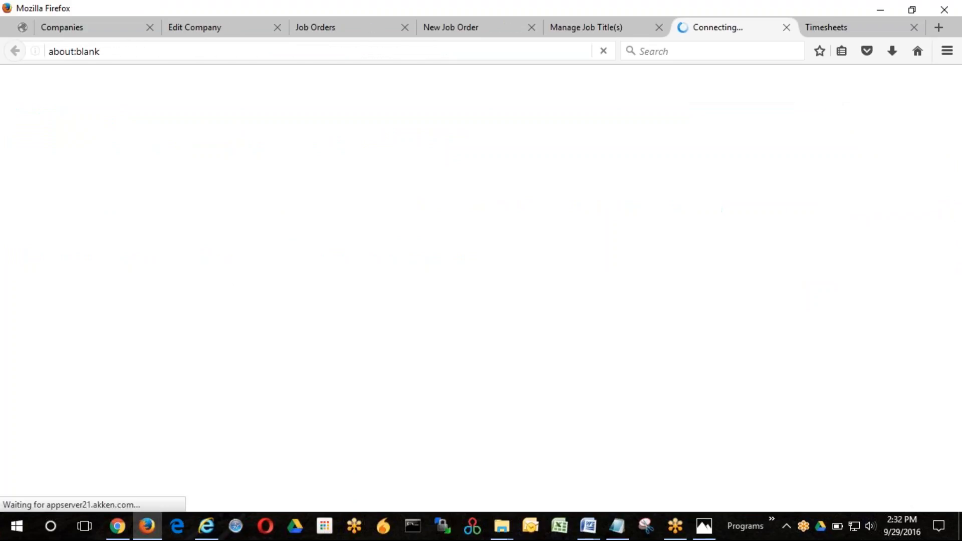
pyautogui.click(176, 185)
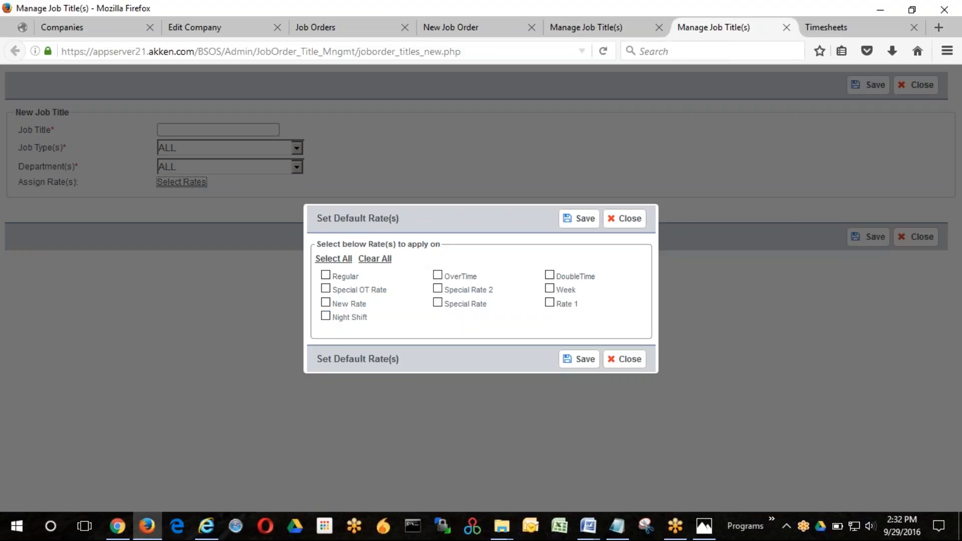
pyautogui.click(626, 30)
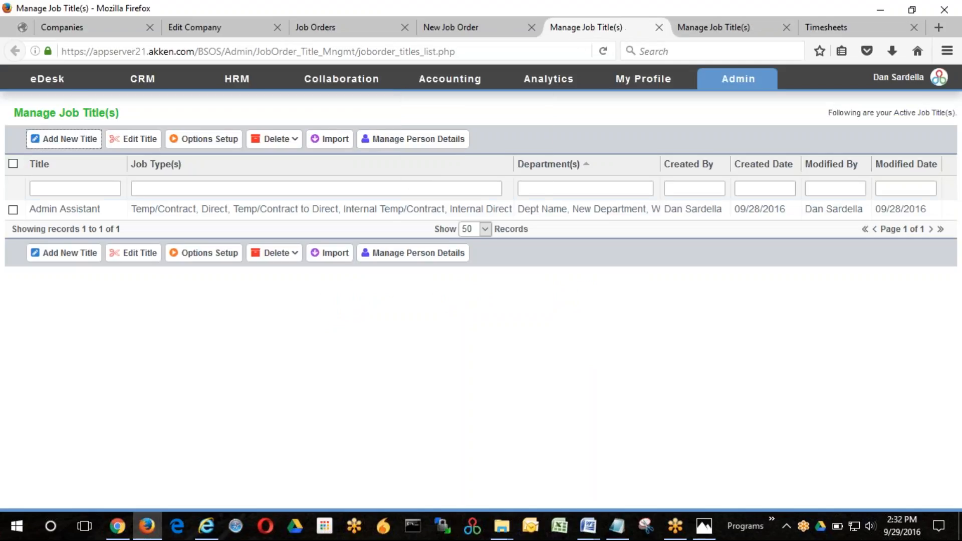
pyautogui.doubleClick(63, 209)
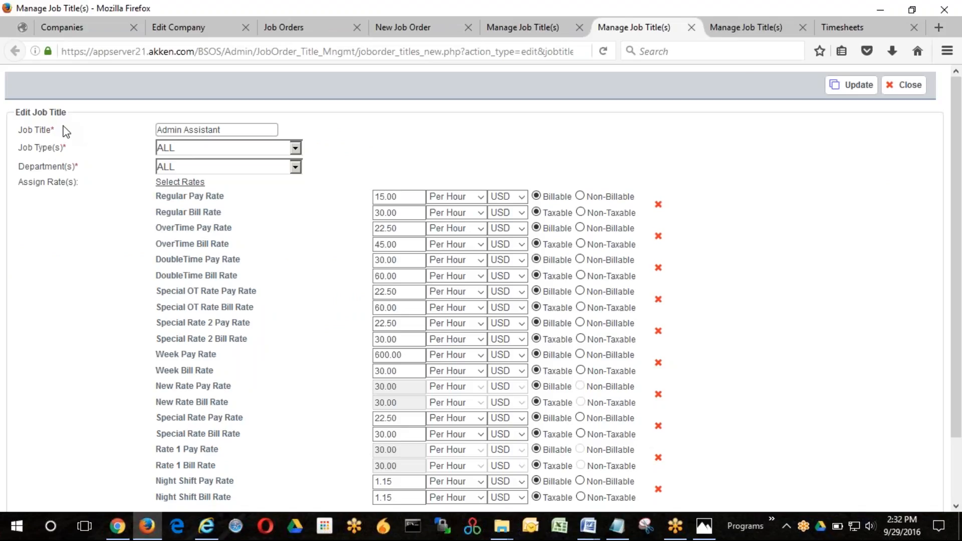
# - Open the job title display options for job orders and assignments from the job title list
pyautogui.click(521, 35)
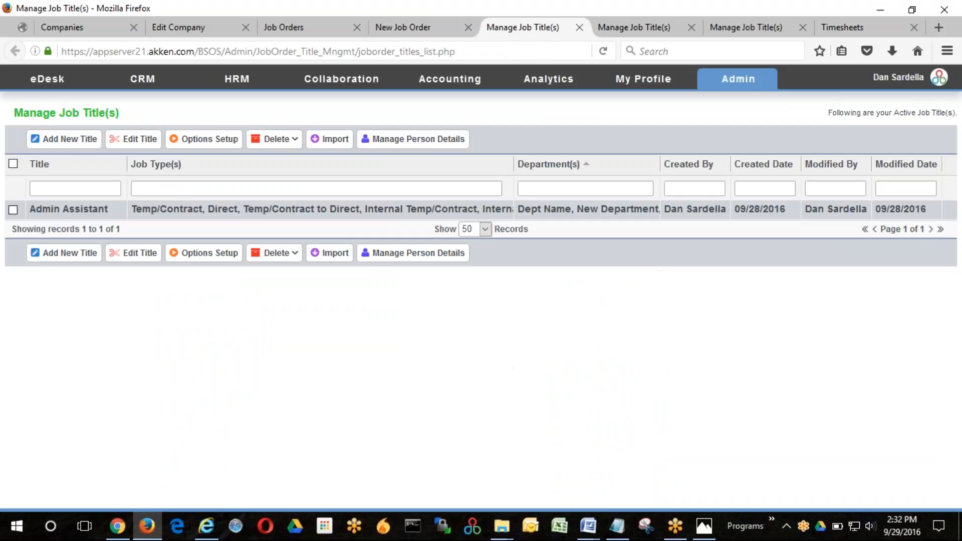
pyautogui.click(206, 146)
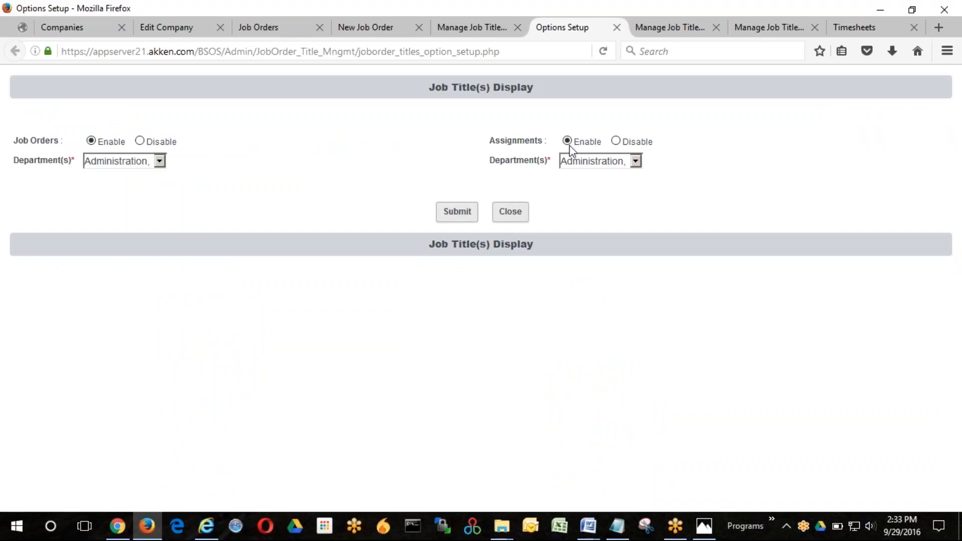
pyautogui.click(457, 213)
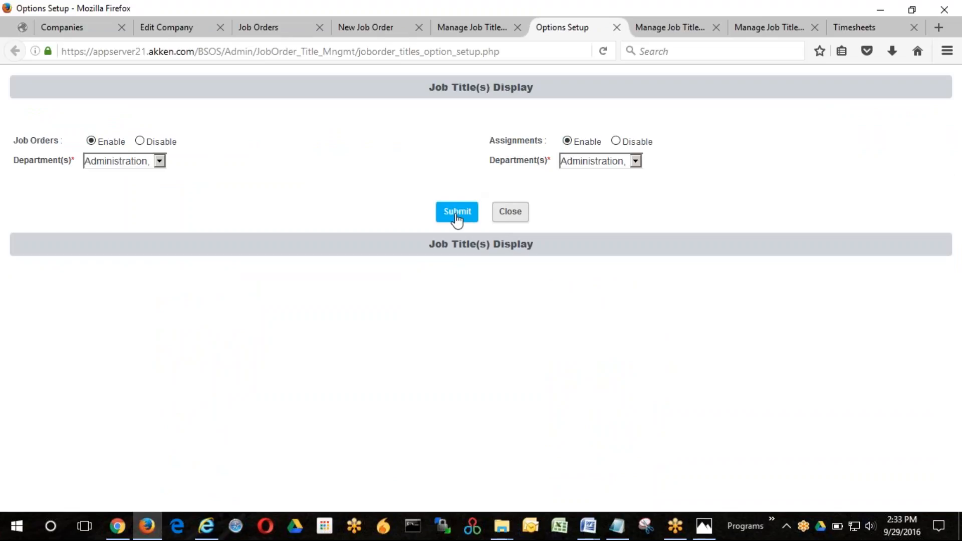
pyautogui.click(383, 31)
pyautogui.scroll(3, 125, 175)
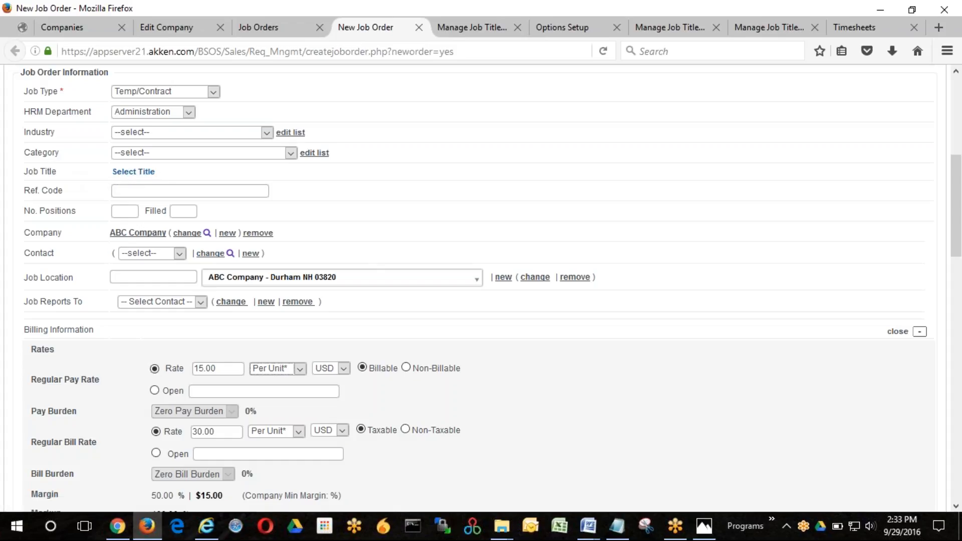
pyautogui.click(128, 173)
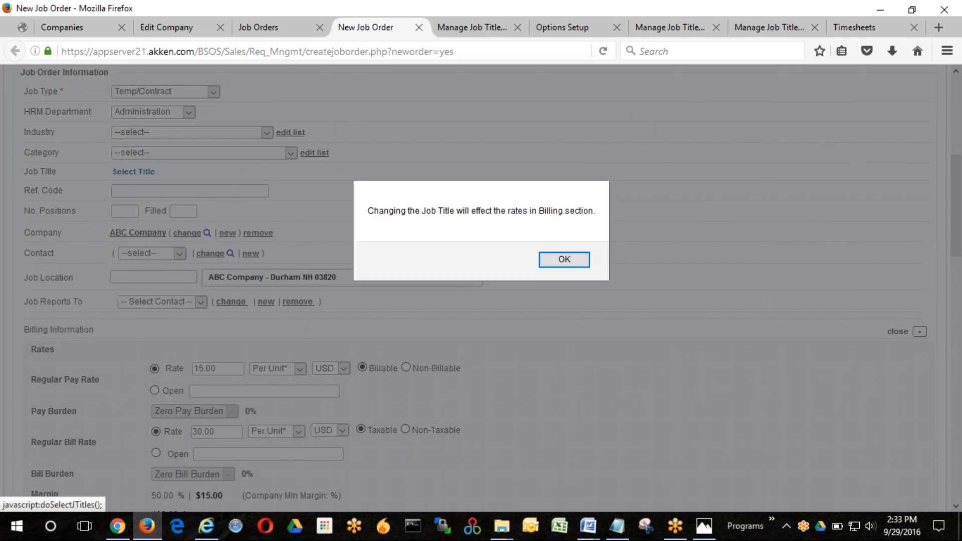
pyautogui.click(562, 257)
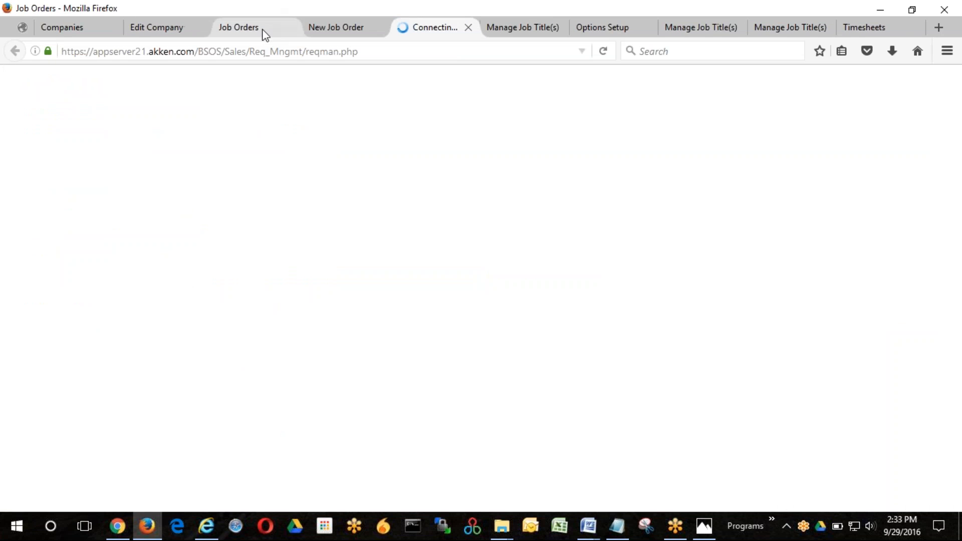
# - Create a fresh job order from the job orders list and set its job type to Temp/Contract
pyautogui.click(261, 28)
pyautogui.click(261, 184)
pyautogui.click(215, 206)
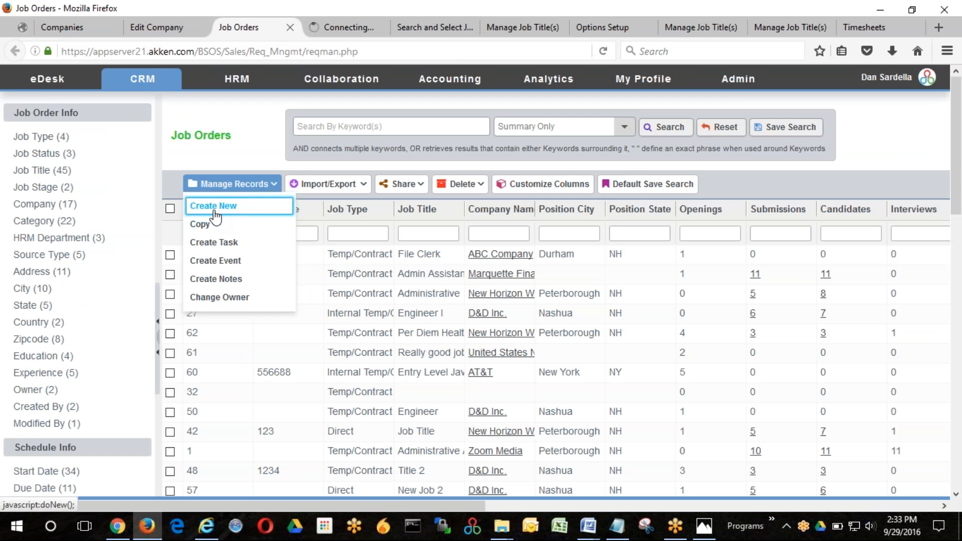
pyautogui.click(351, 28)
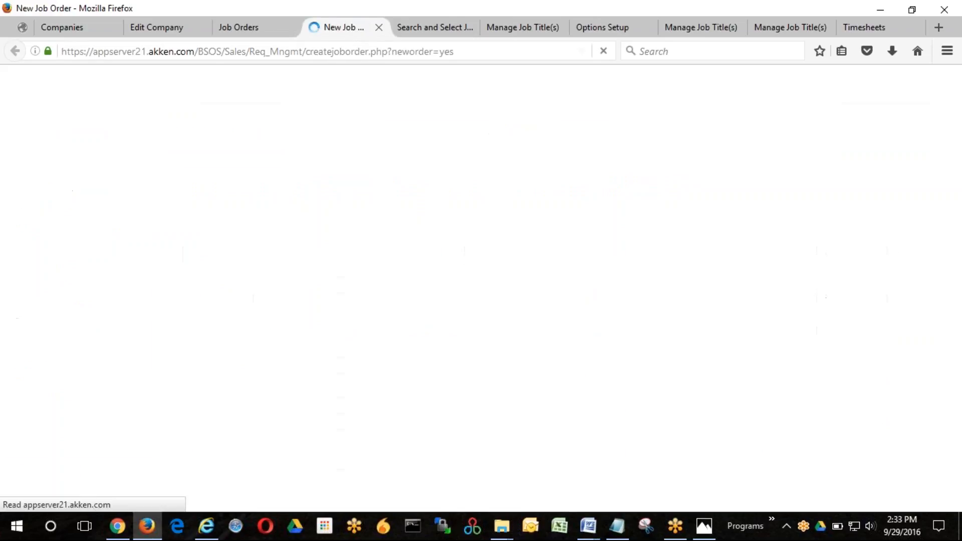
pyautogui.scroll(-3, 240, 254)
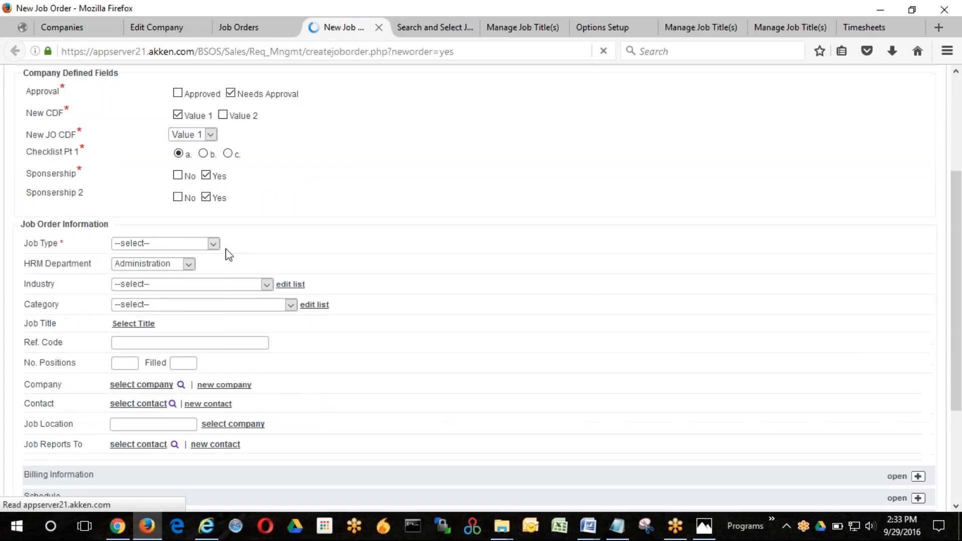
pyautogui.click(214, 244)
pyautogui.click(181, 318)
pyautogui.scroll(-3, 314, 280)
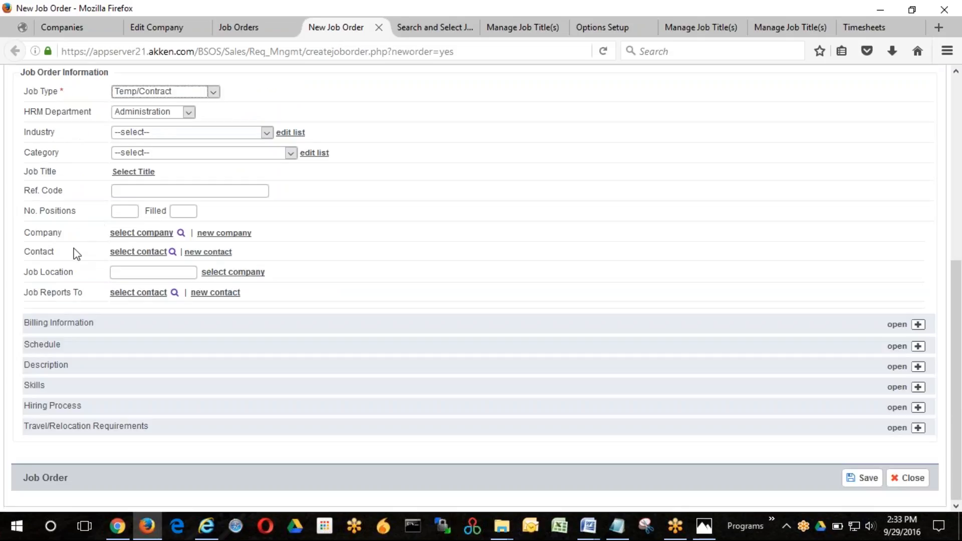
# - Assign the Admin Assistant job title to the job order and review the rates in its billing information
pyautogui.click(134, 173)
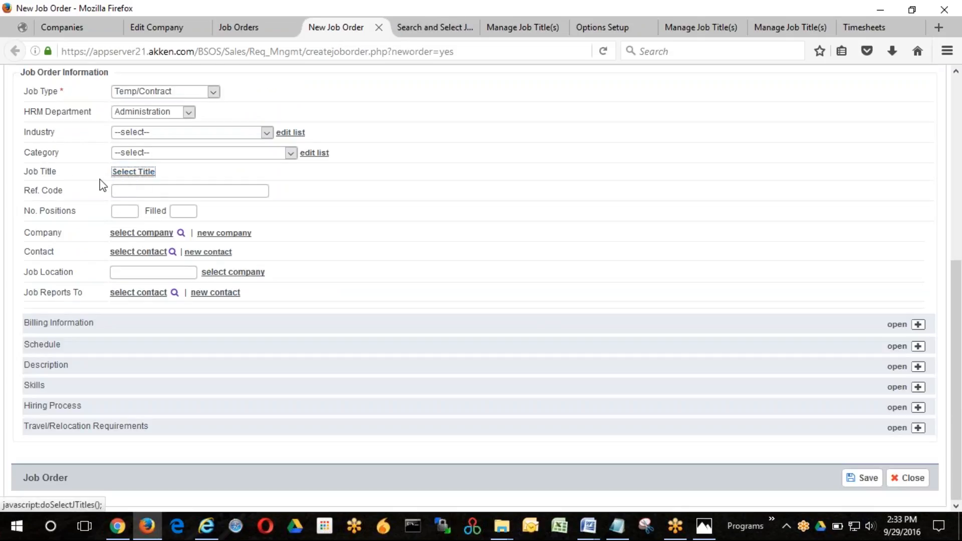
pyautogui.click(430, 28)
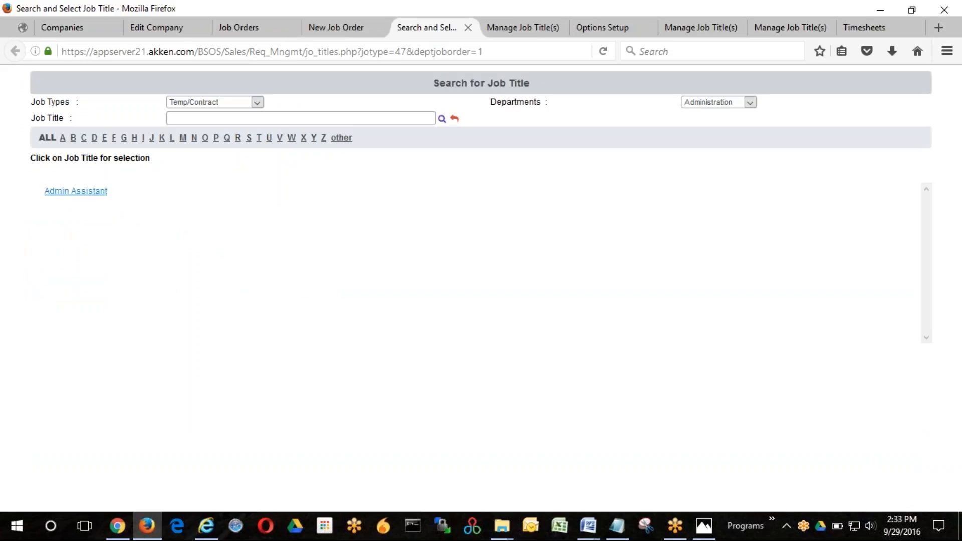
pyautogui.click(78, 194)
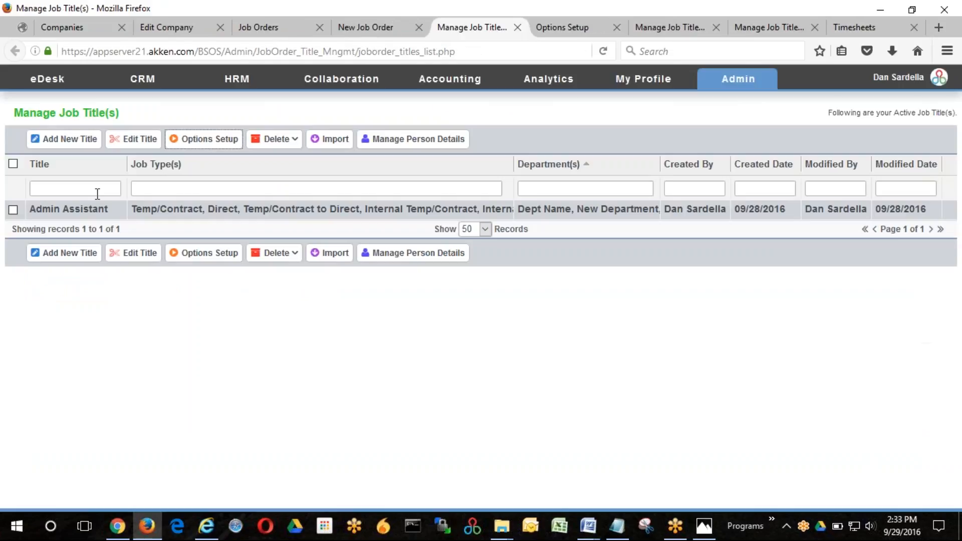
pyautogui.click(352, 30)
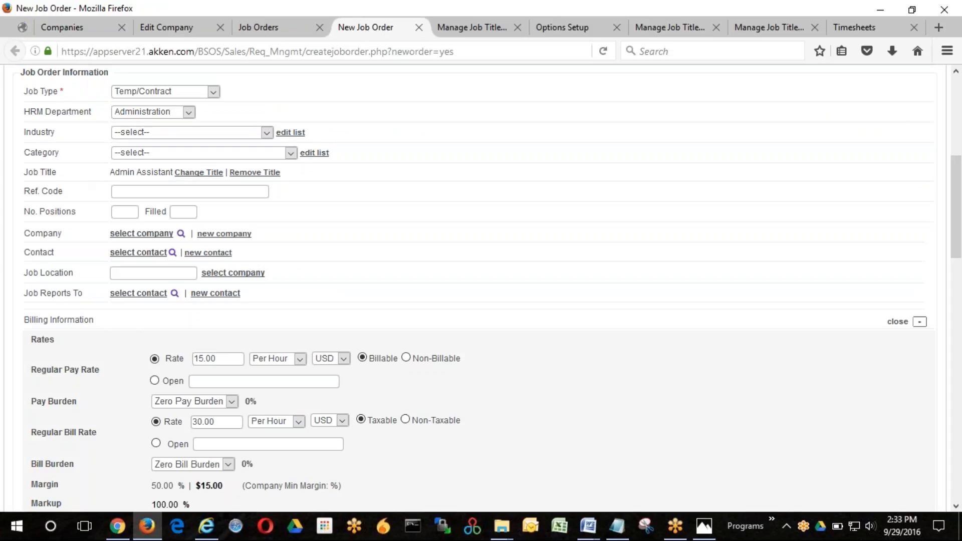
pyautogui.scroll(-3, 461, 299)
pyautogui.scroll(-6, 206, 295)
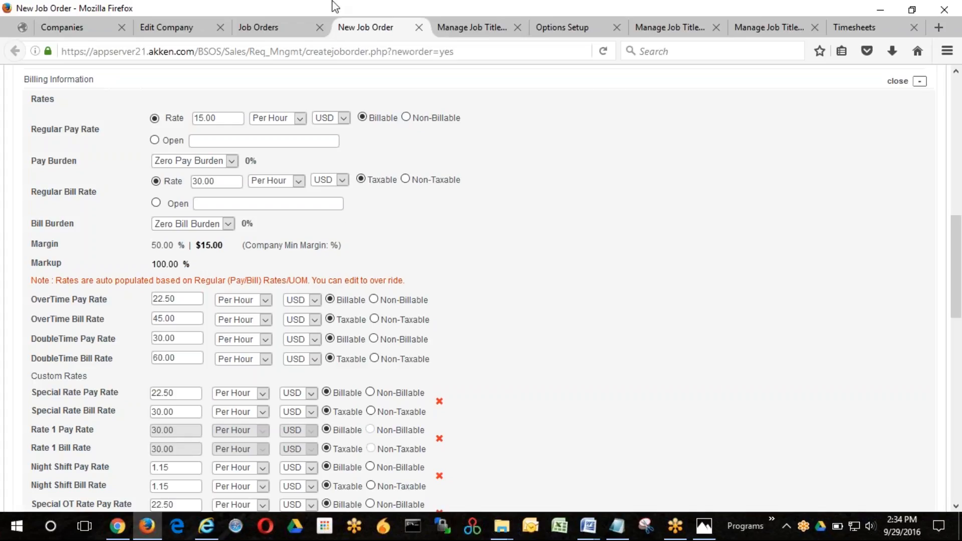
# - Open the New Rate type from the rate management list to review its multipliers, overwrite options and assigned job titles
pyautogui.click(486, 28)
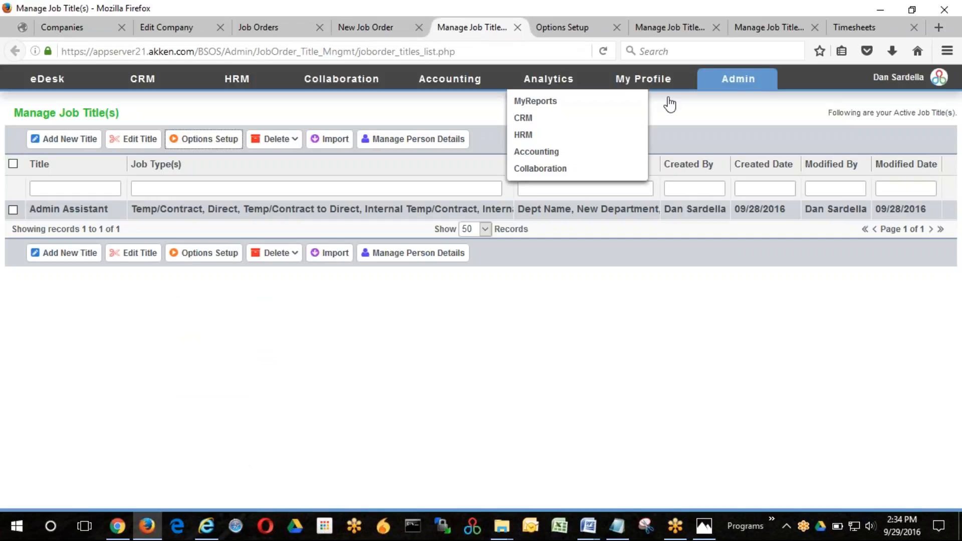
pyautogui.moveTo(755, 85)
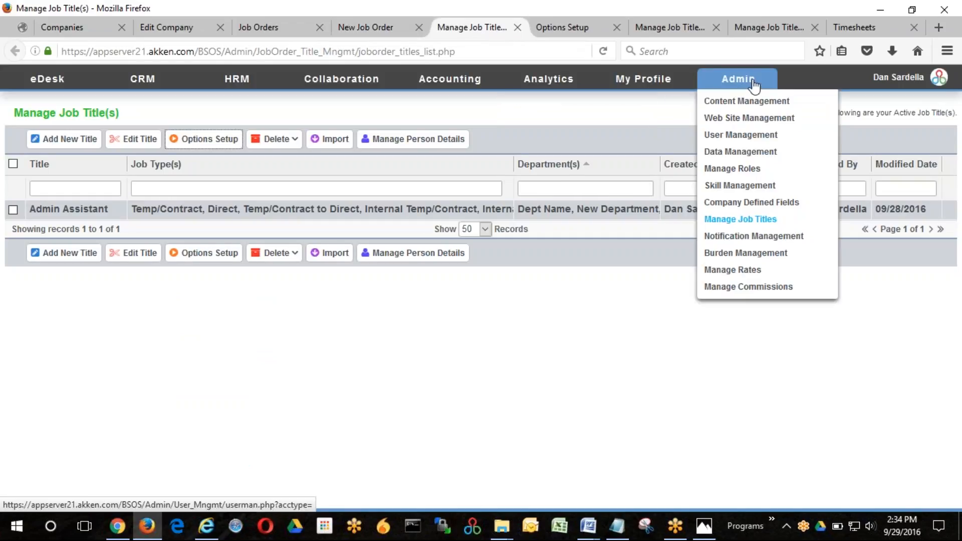
pyautogui.click(756, 272)
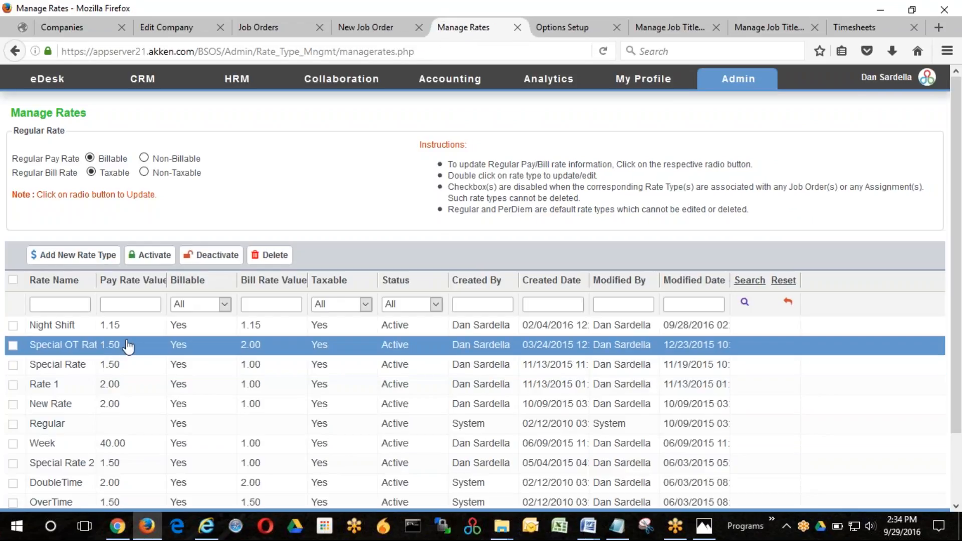
pyautogui.doubleClick(52, 405)
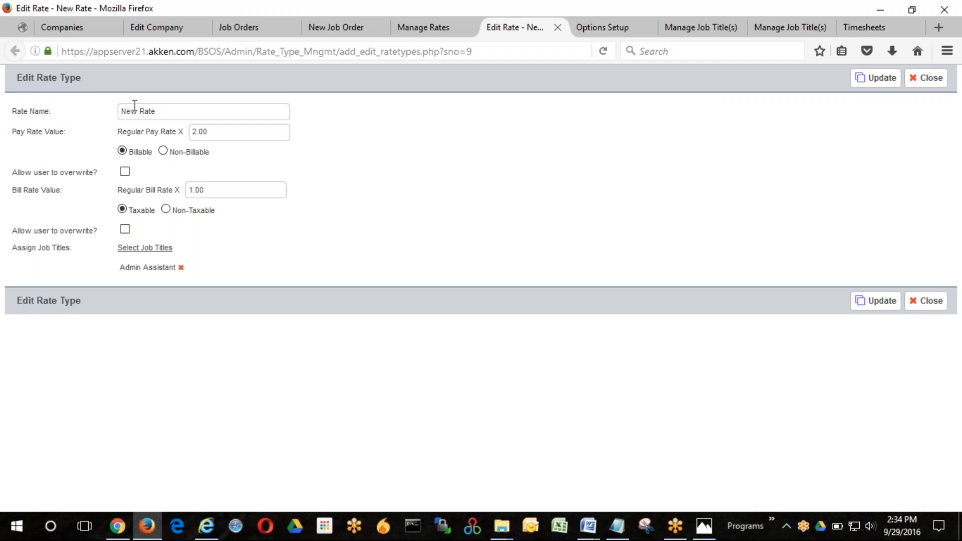
# - Open the timesheet rules setup from the submitted timesheets list
pyautogui.click(700, 31)
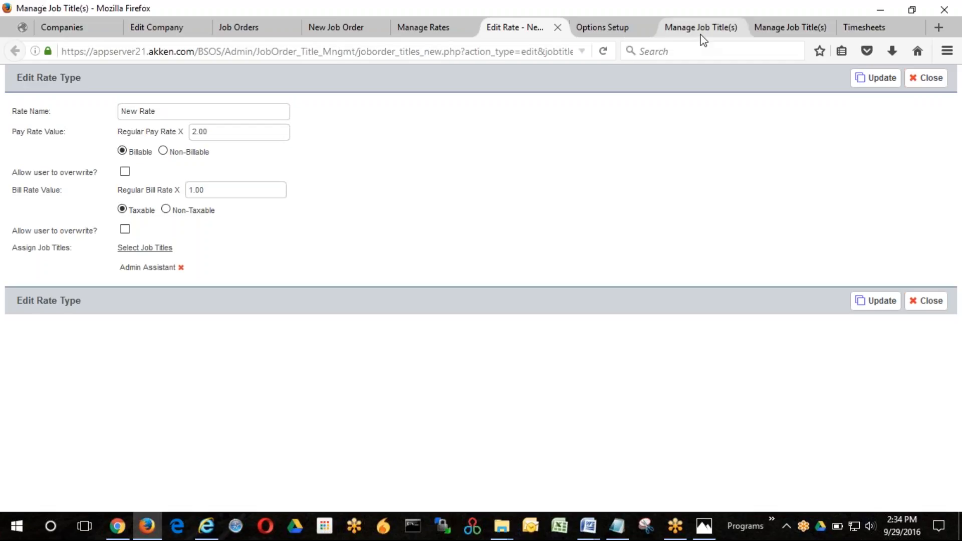
pyautogui.click(786, 32)
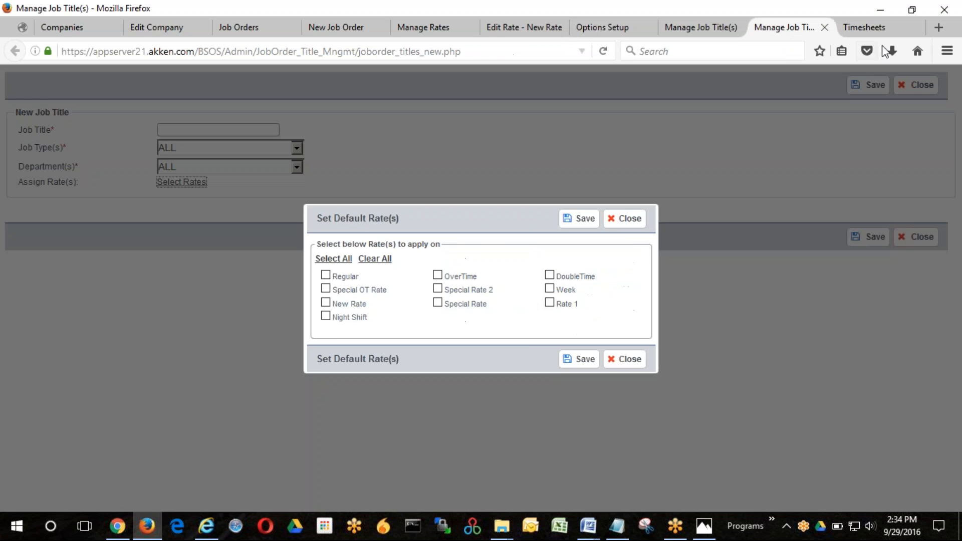
pyautogui.click(890, 27)
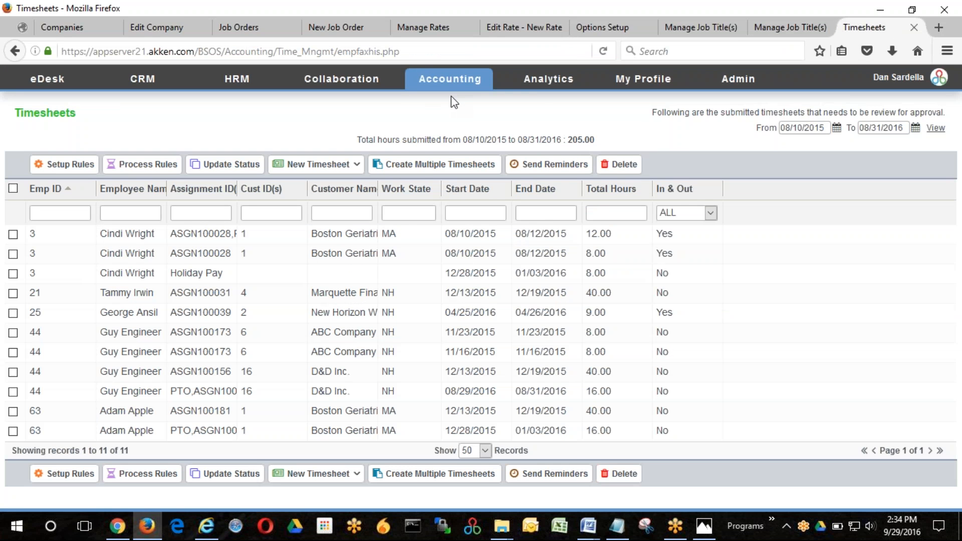
pyautogui.moveTo(449, 82)
pyautogui.moveTo(440, 105)
pyautogui.click(63, 167)
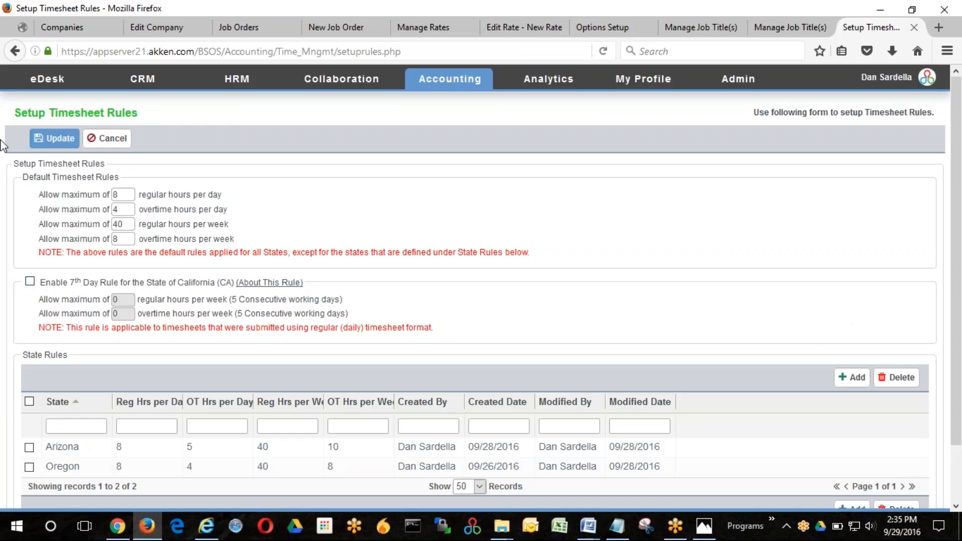
pyautogui.click(54, 140)
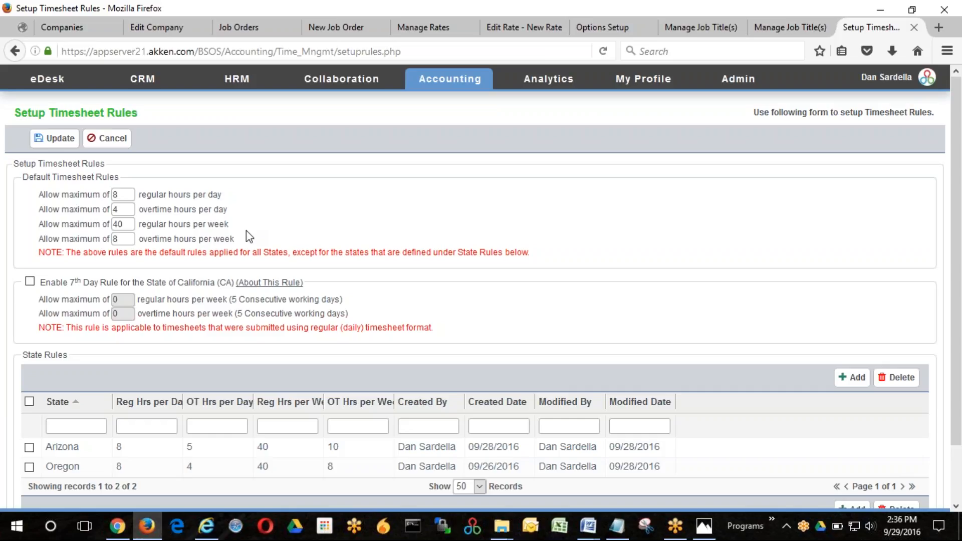
# - Add and save a Delaware state rule allowing 9 regular and 3 overtime hours per day, 42 regular and 6 overtime hours per week
pyautogui.scroll(-2, 841, 391)
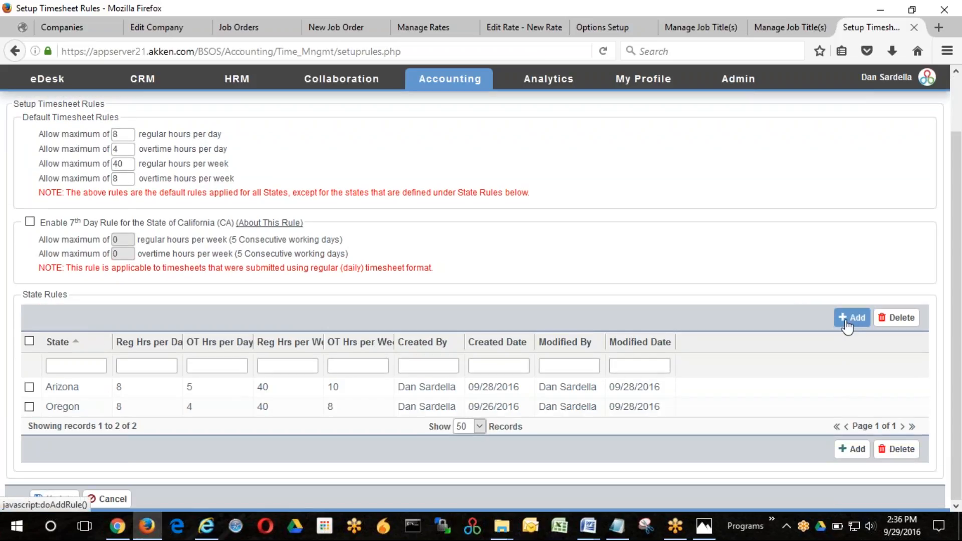
pyautogui.click(847, 325)
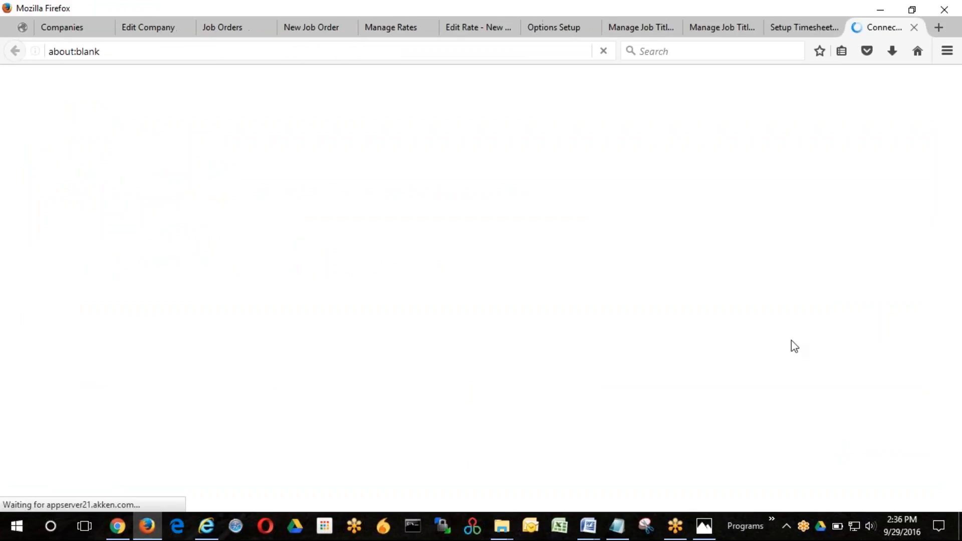
pyautogui.click(176, 146)
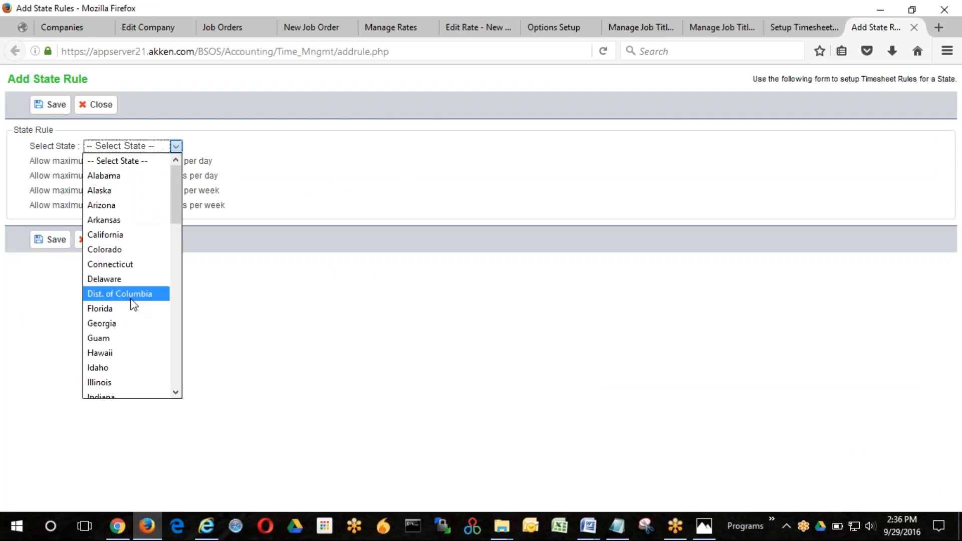
pyautogui.click(133, 280)
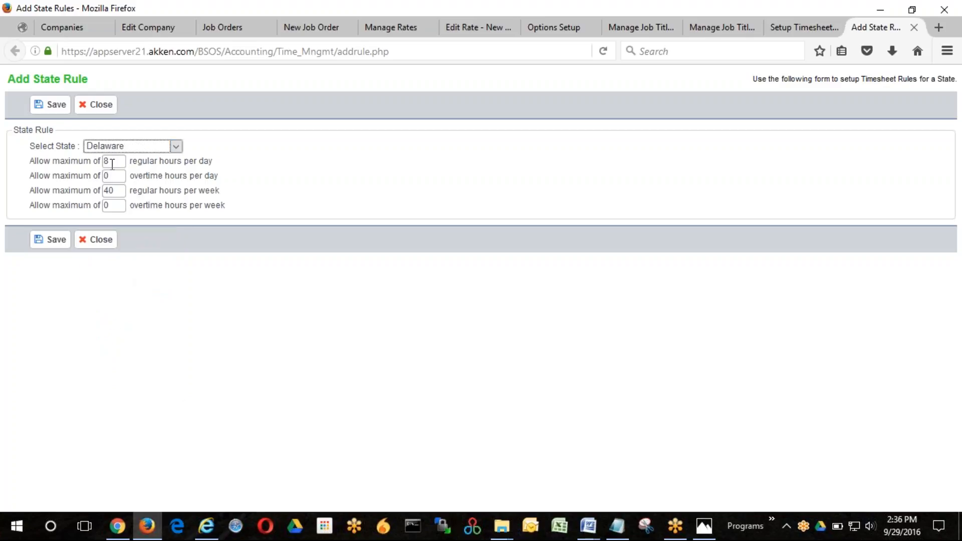
pyautogui.moveTo(112, 161); pyautogui.dragTo(104, 161)
pyautogui.write('9')
pyautogui.press('Tab')
pyautogui.write('3')
pyautogui.press('Tab')
pyautogui.click(52, 108)
pyautogui.click(529, 261)
# - Check the Delaware entry among the state rules, save the timesheet rules setup and return to the submitted timesheets list
pyautogui.scroll(-2, 322, 325)
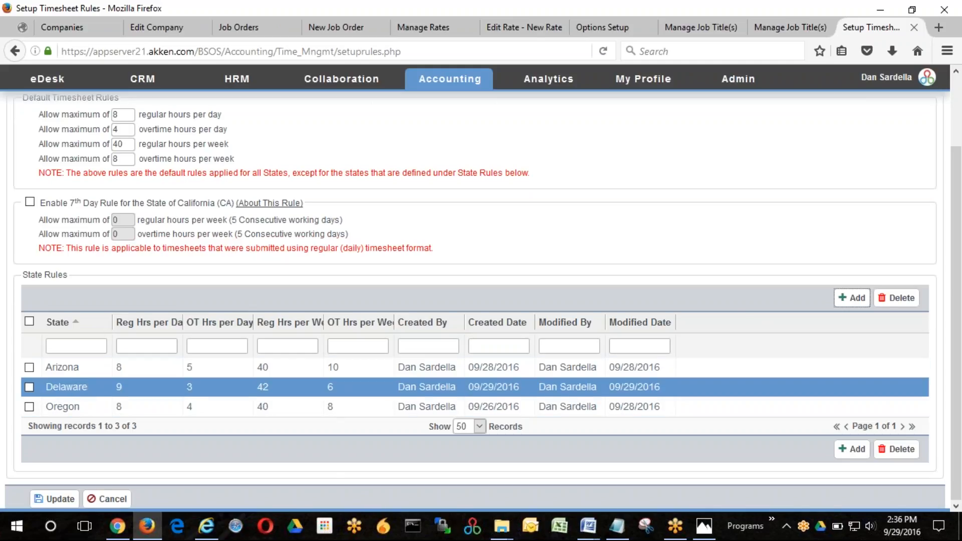
pyautogui.scroll(3, 763, 288)
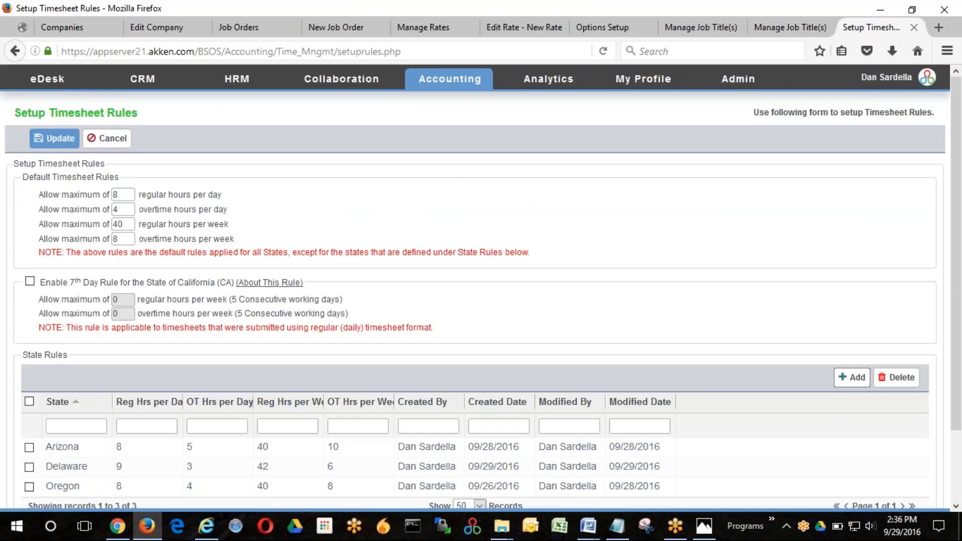
pyautogui.click(53, 142)
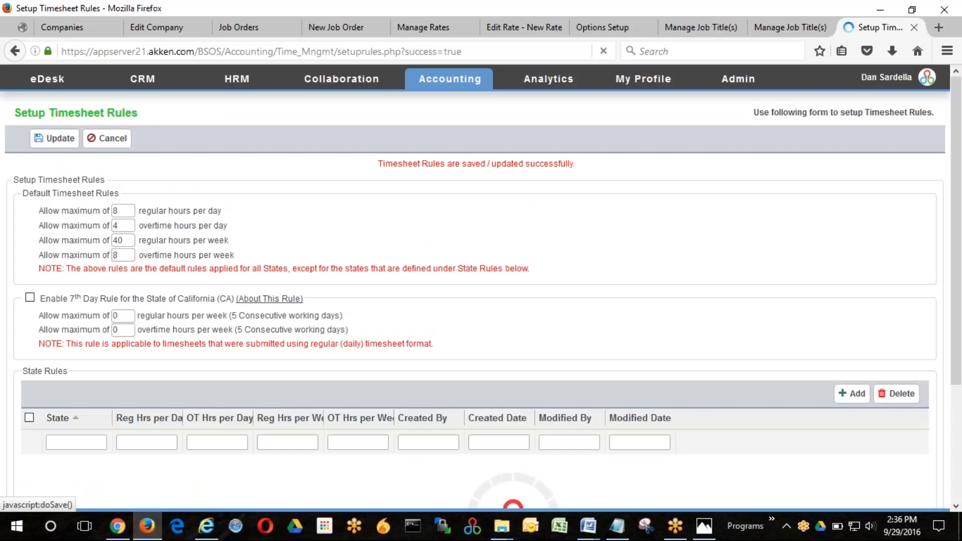
pyautogui.click(114, 140)
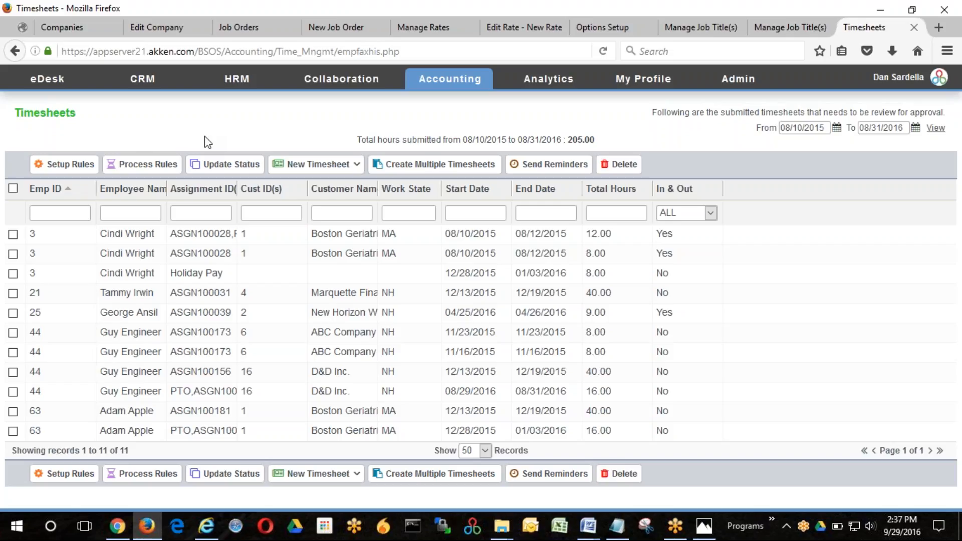
# - Send the Marquette timesheet starting 12/13/2015 and the New Horizon timesheet starting 04/25/2016 for rule processing
pyautogui.moveTo(461, 80)
pyautogui.moveTo(476, 102)
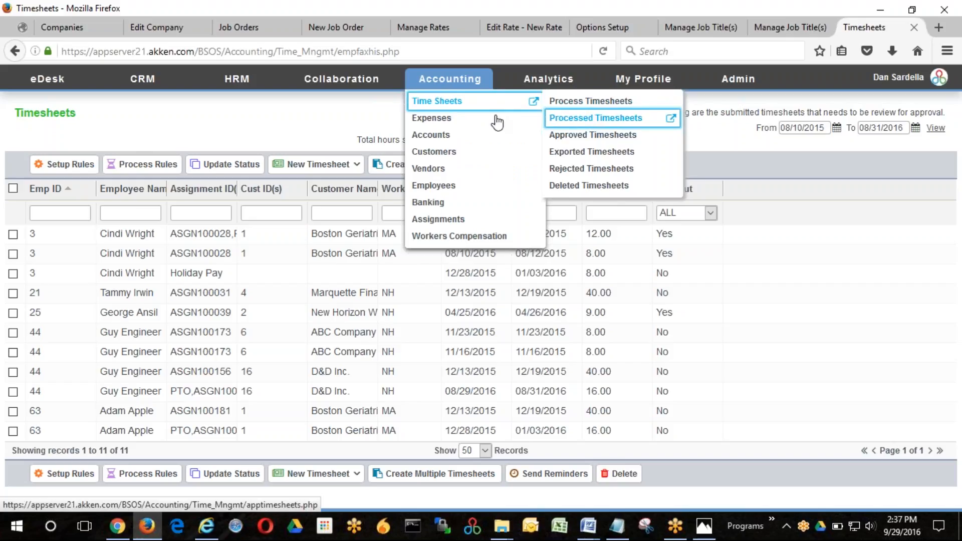
pyautogui.click(125, 253)
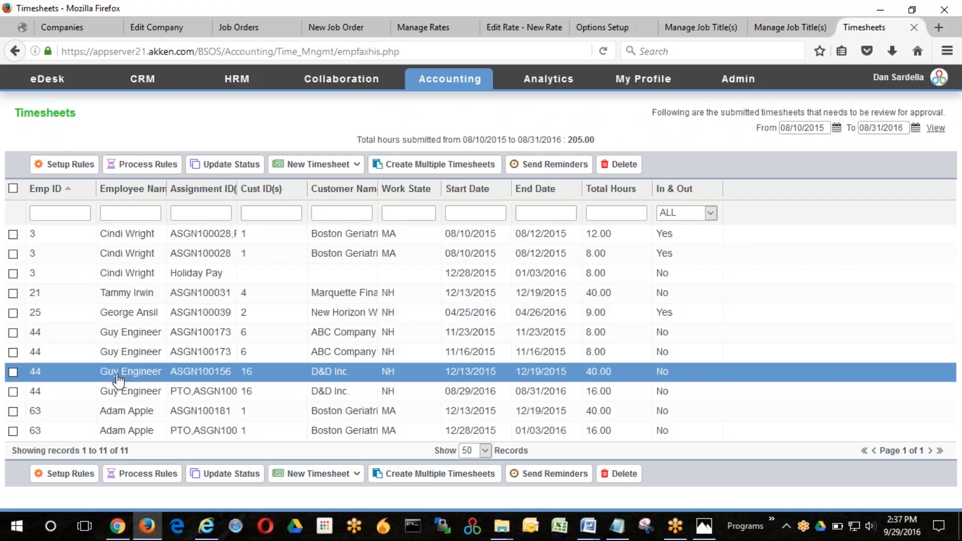
pyautogui.click(13, 294)
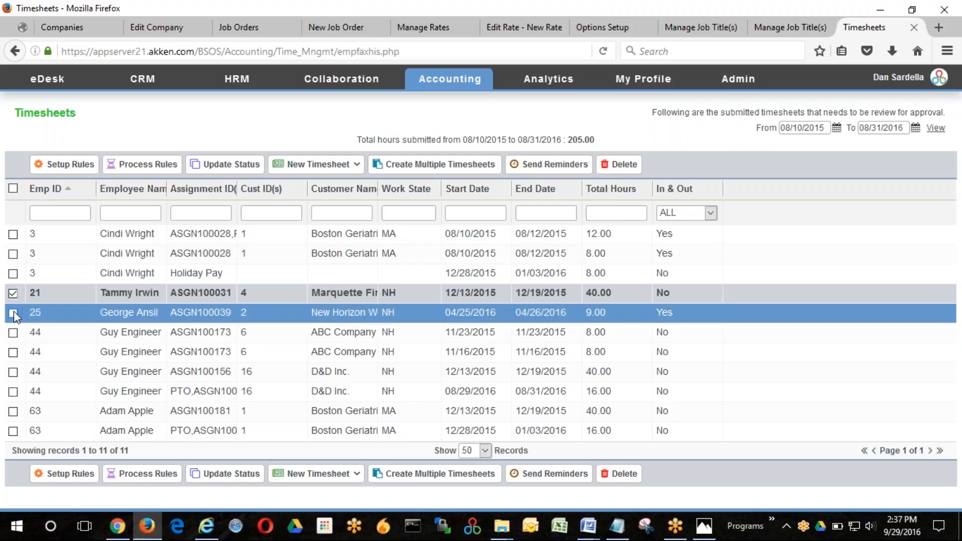
pyautogui.click(13, 314)
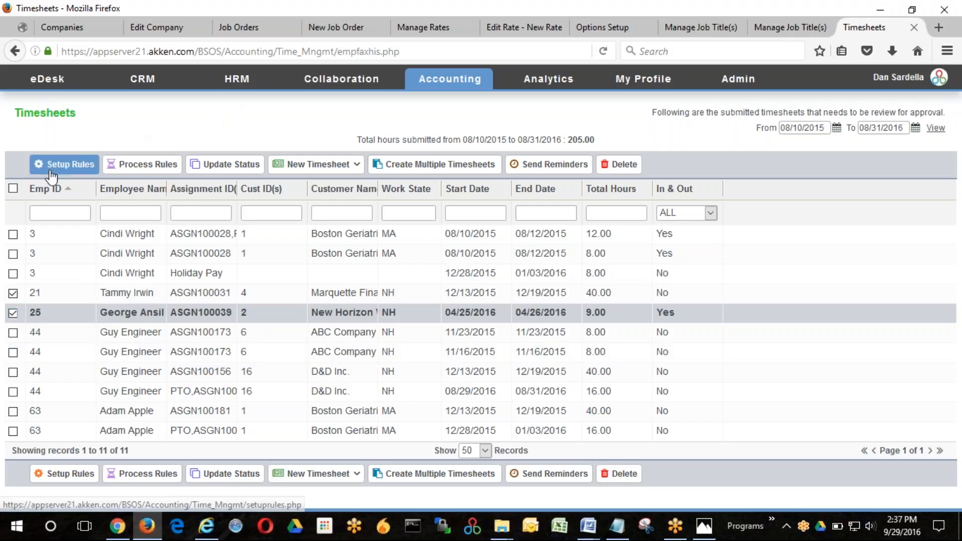
pyautogui.click(135, 165)
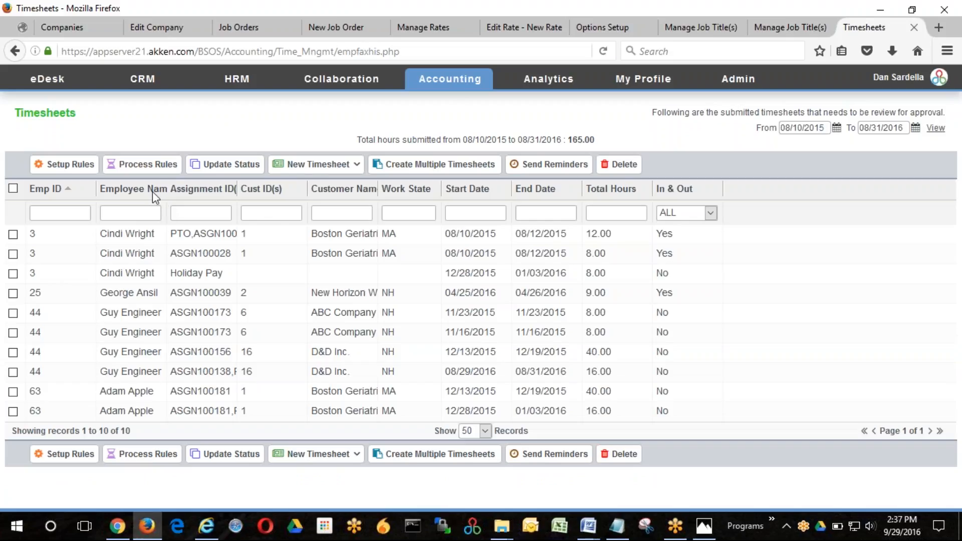
# - Open the list of timesheets awaiting rule processing and compare it with the submitted timesheets list
pyautogui.moveTo(446, 103)
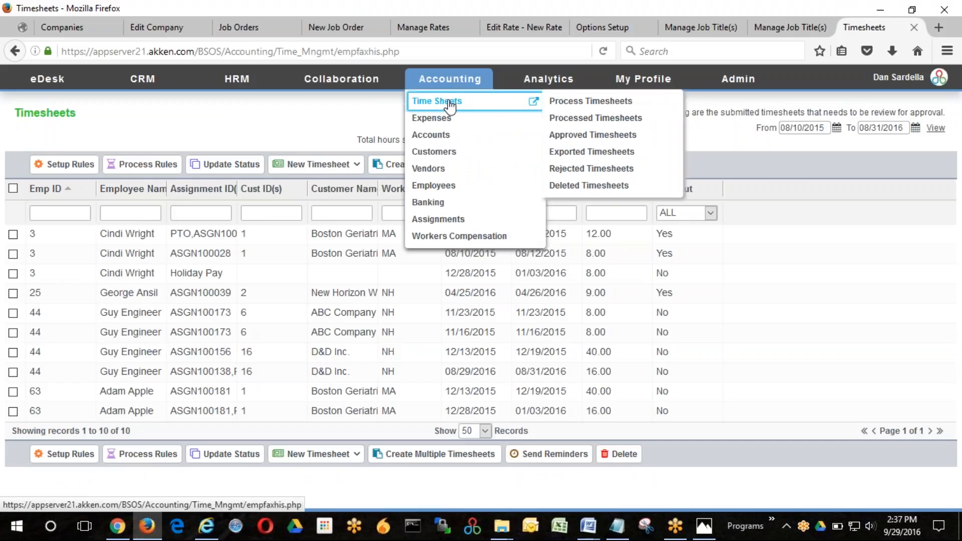
pyautogui.click(589, 101)
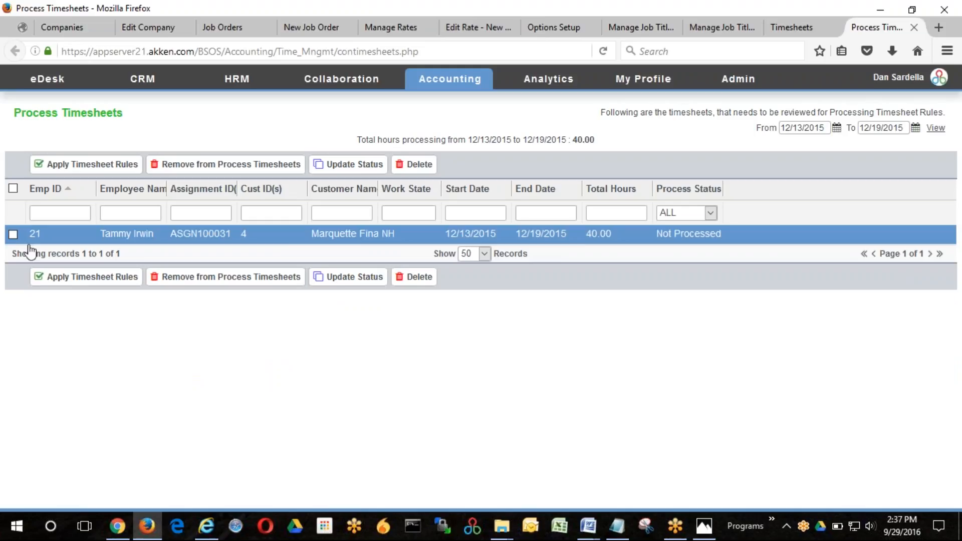
pyautogui.click(788, 30)
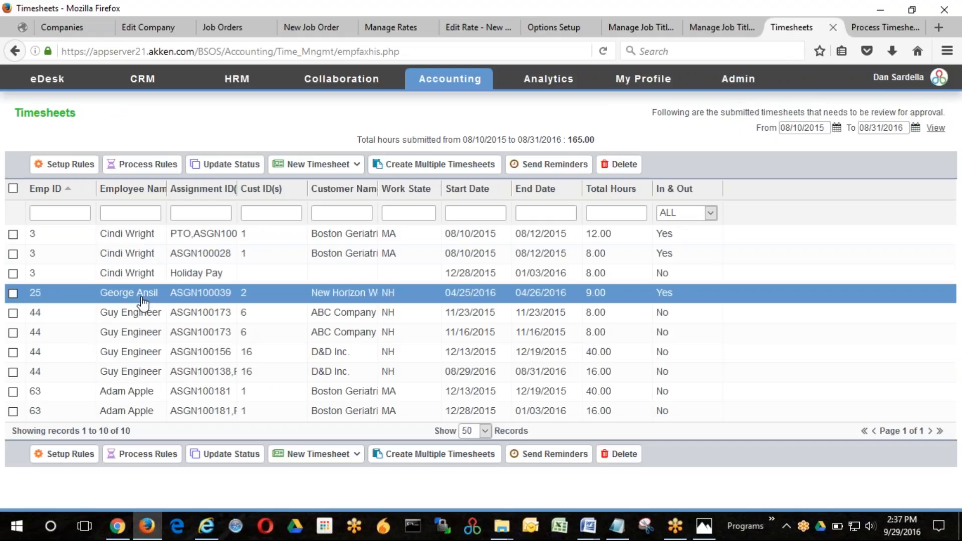
pyautogui.hotkey('ctrl', 'Tab')
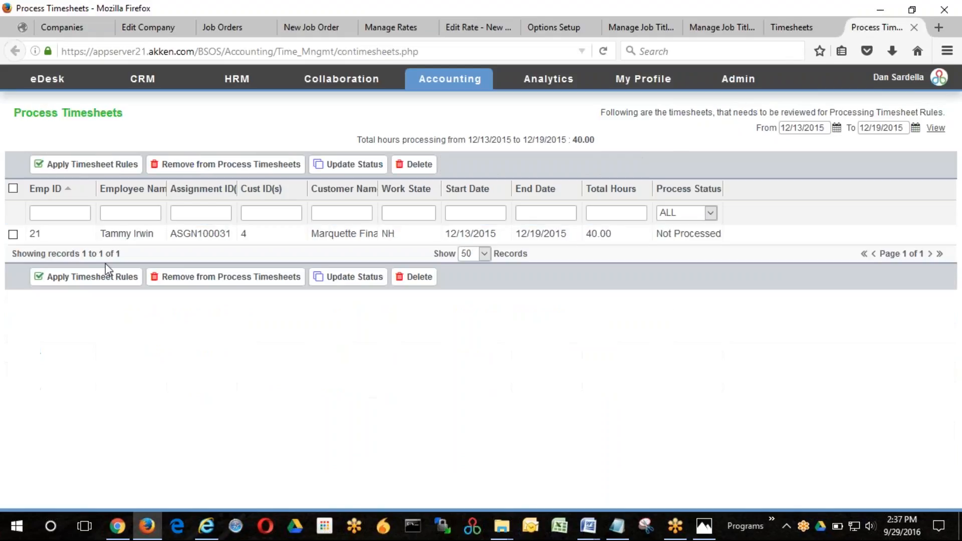
# - Apply the timesheet rules to the Marquette timesheet for the week starting 12/13/2015
pyautogui.click(12, 235)
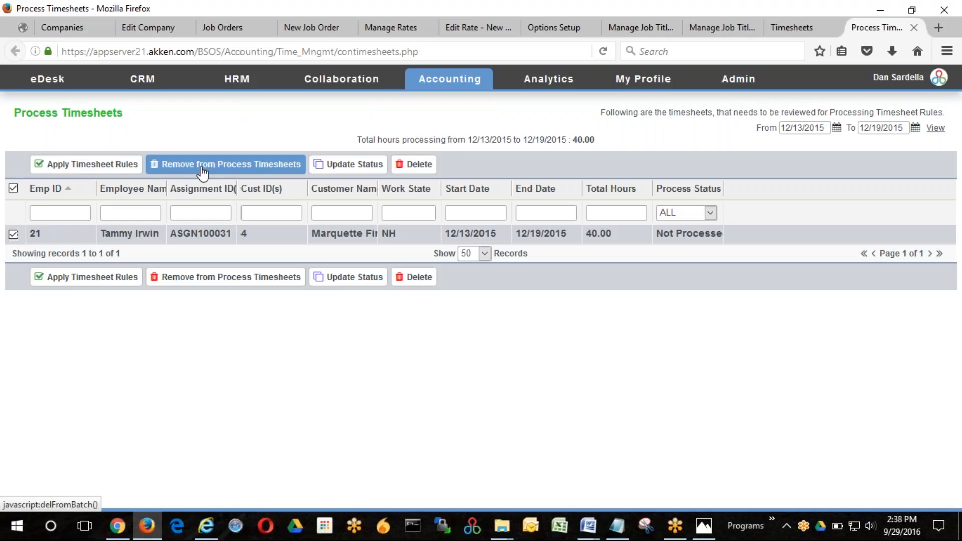
pyautogui.click(90, 165)
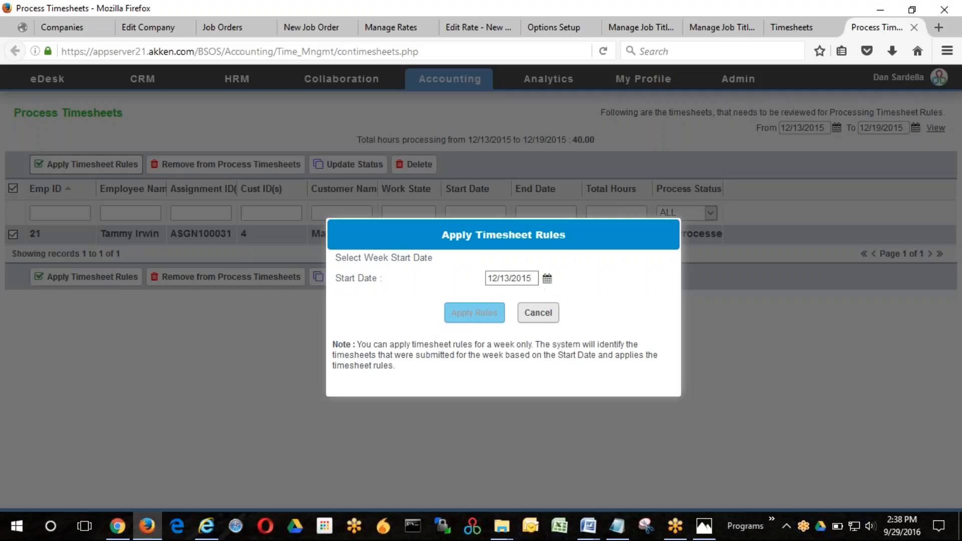
pyautogui.click(475, 315)
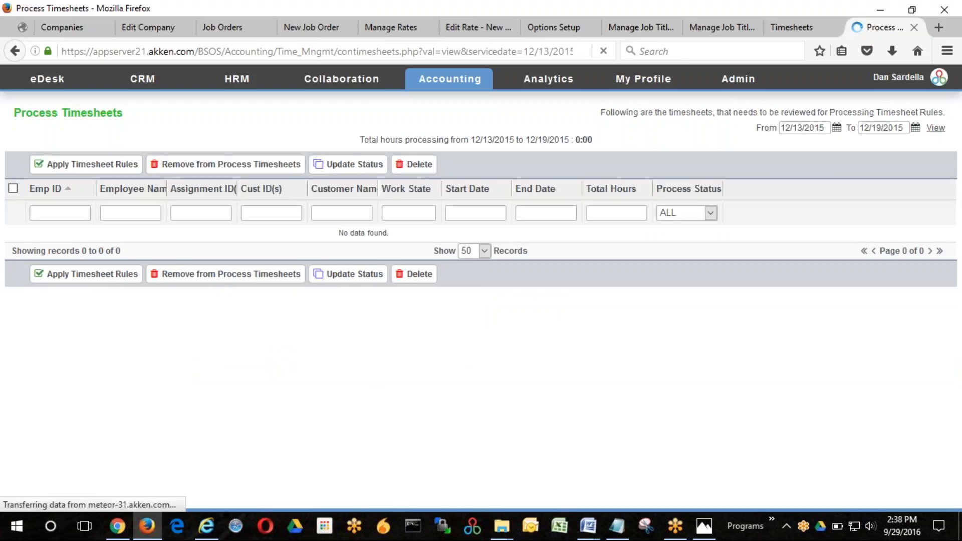
# - Approve the Marquette timesheet for 12/13/2015 to 12/19/2015 from the processed timesheets list
pyautogui.moveTo(480, 83)
pyautogui.moveTo(473, 103)
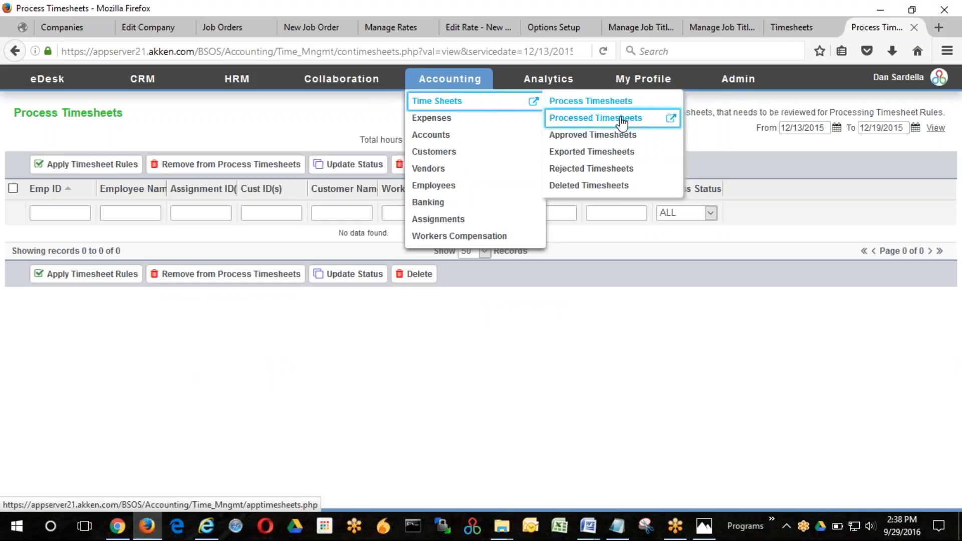
pyautogui.click(672, 119)
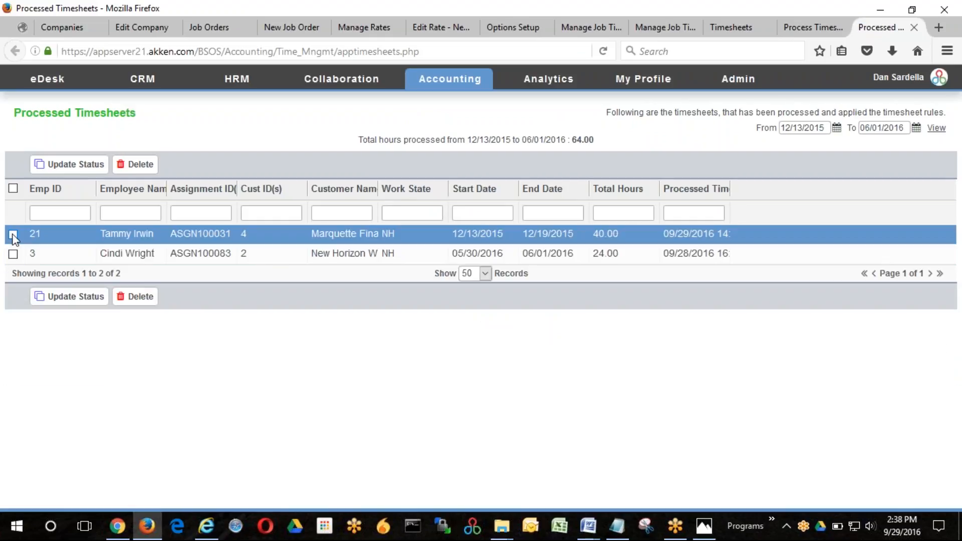
pyautogui.click(13, 234)
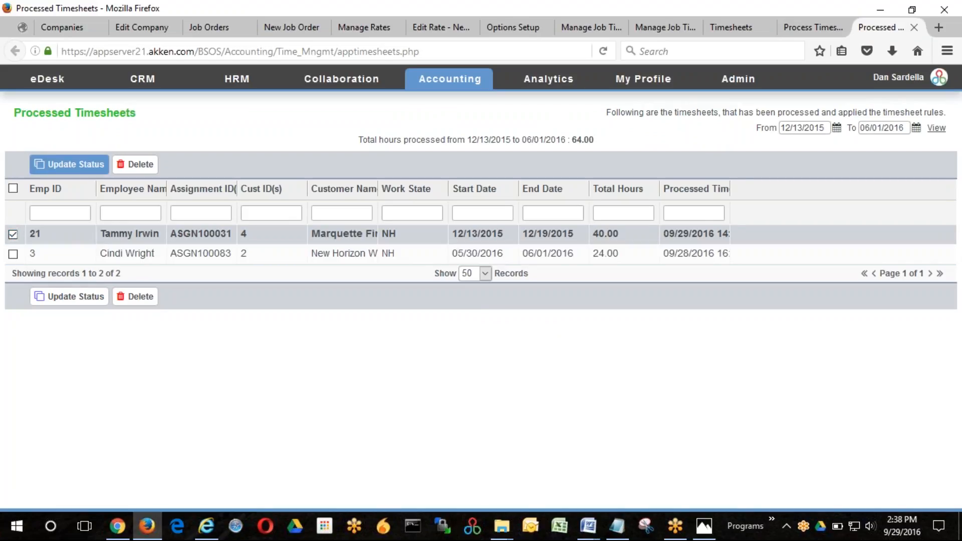
pyautogui.click(70, 165)
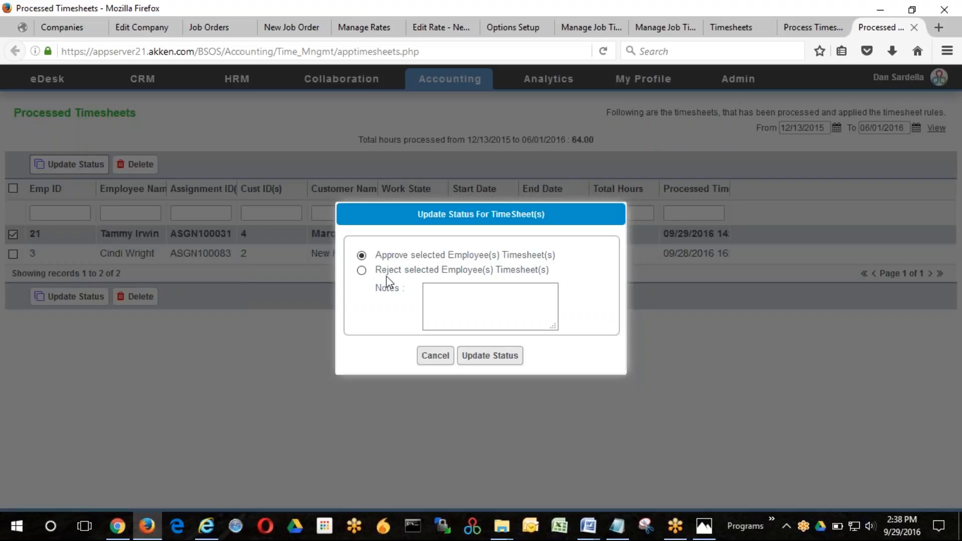
pyautogui.click(492, 356)
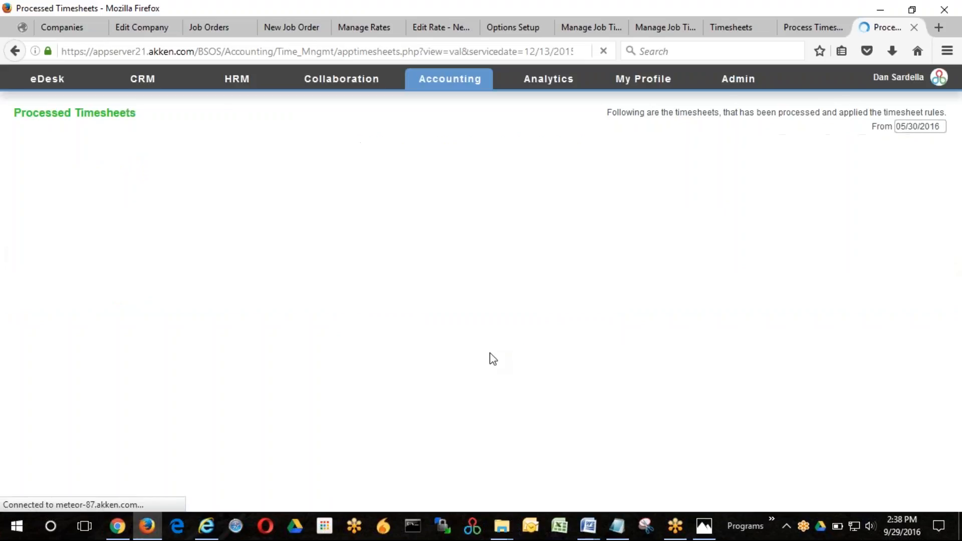
# - Switch to the Photos app to show the NEW-FEATURES.jpg image
pyautogui.moveTo(464, 86)
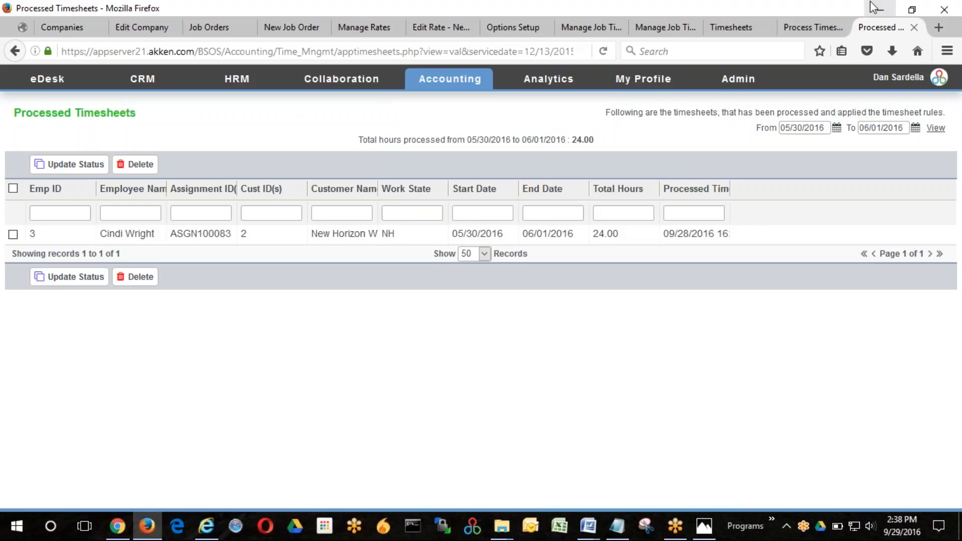
pyautogui.click(704, 527)
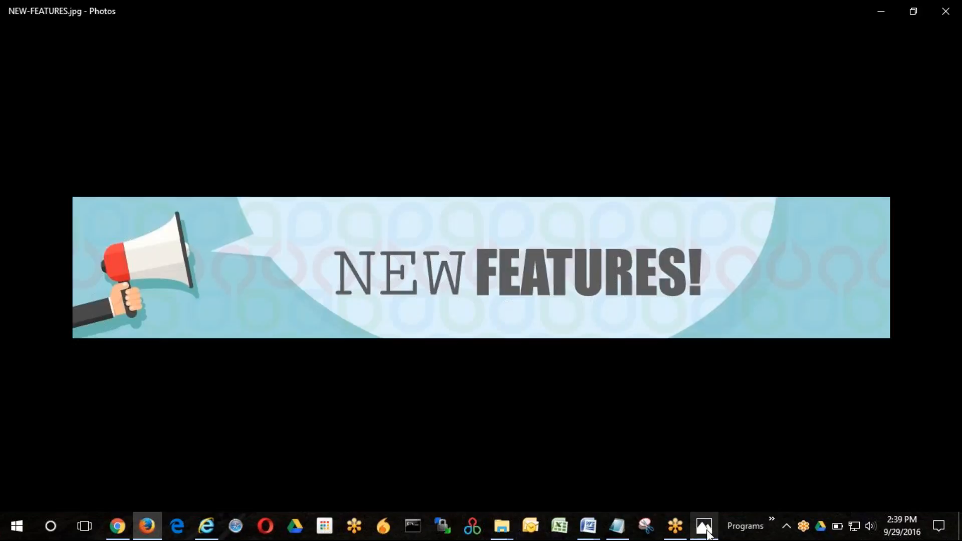